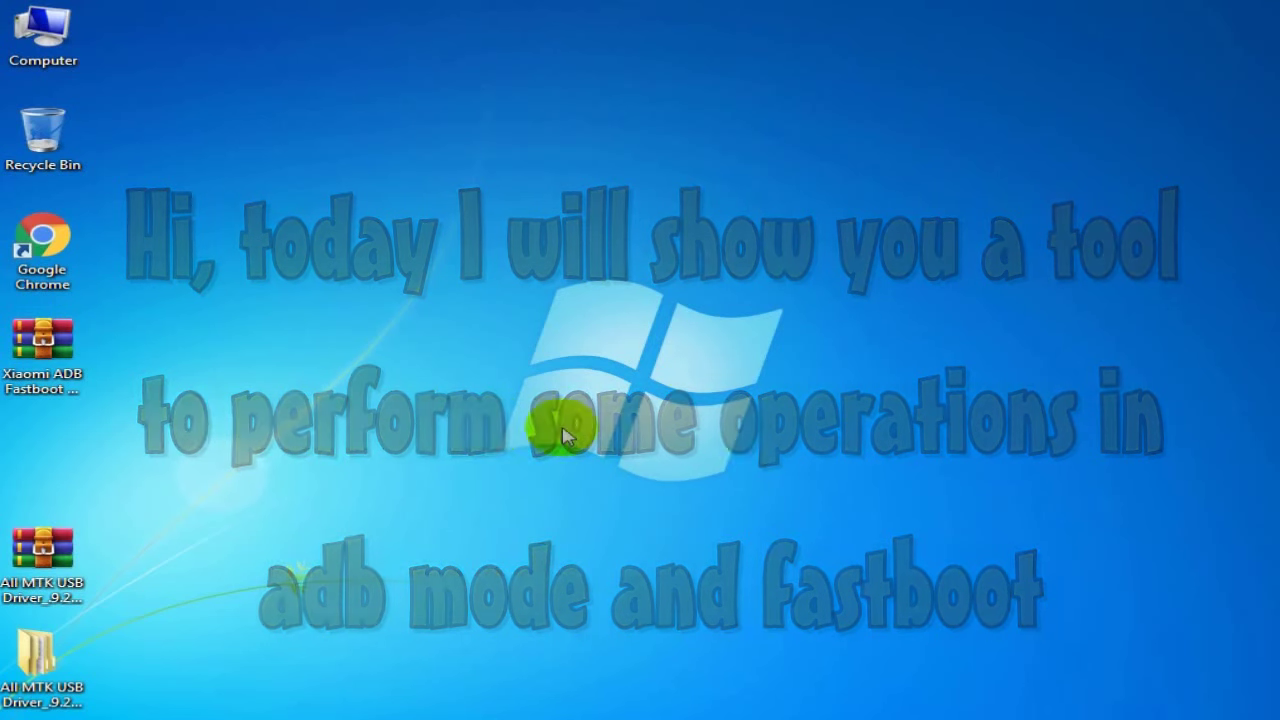
Extract the Xiaomi ADB Fastboot Tools archive to the desktop, entering the archive password.
left_click(62, 348)
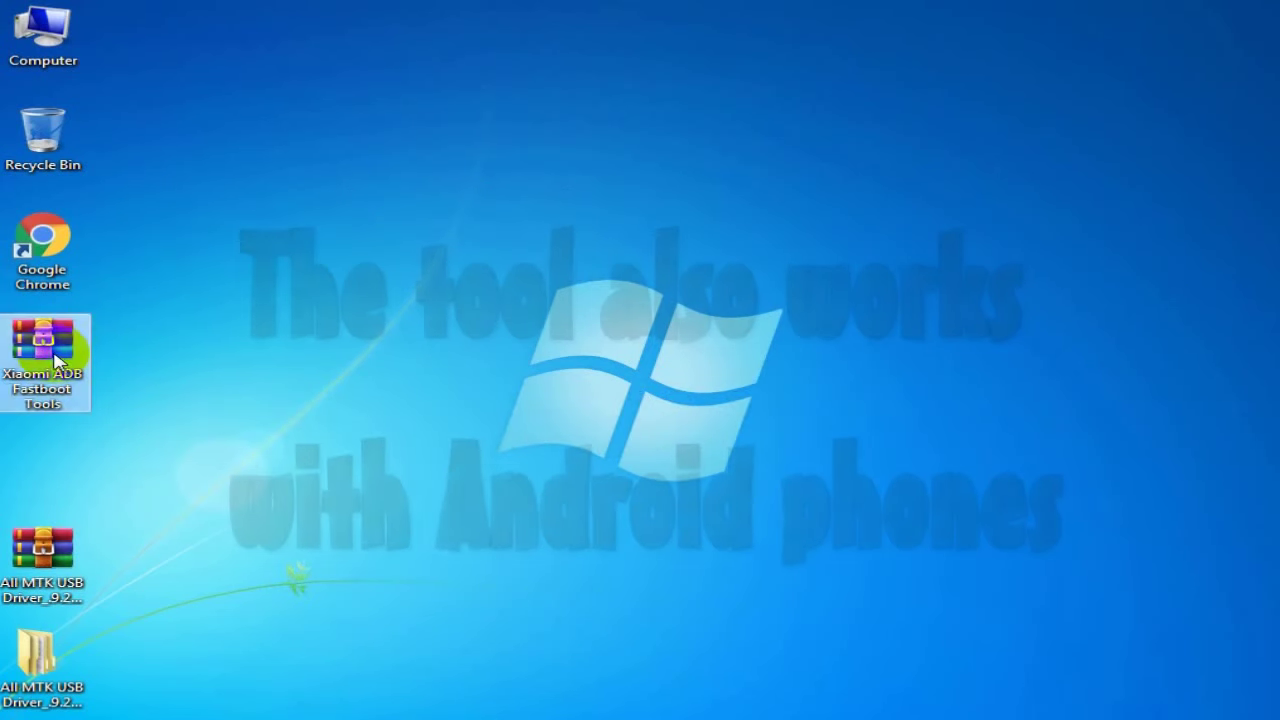
right_click(58, 350)
left_click(170, 430)
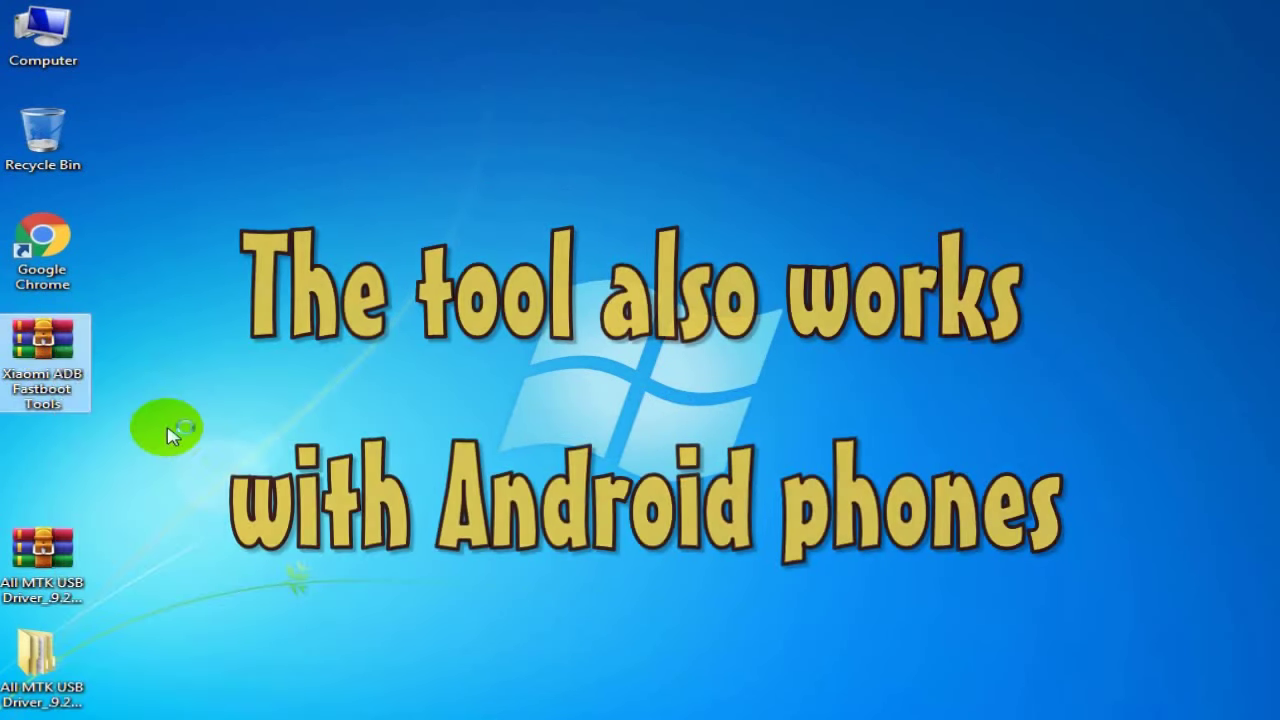
key("ctrl+v")
type("xx")
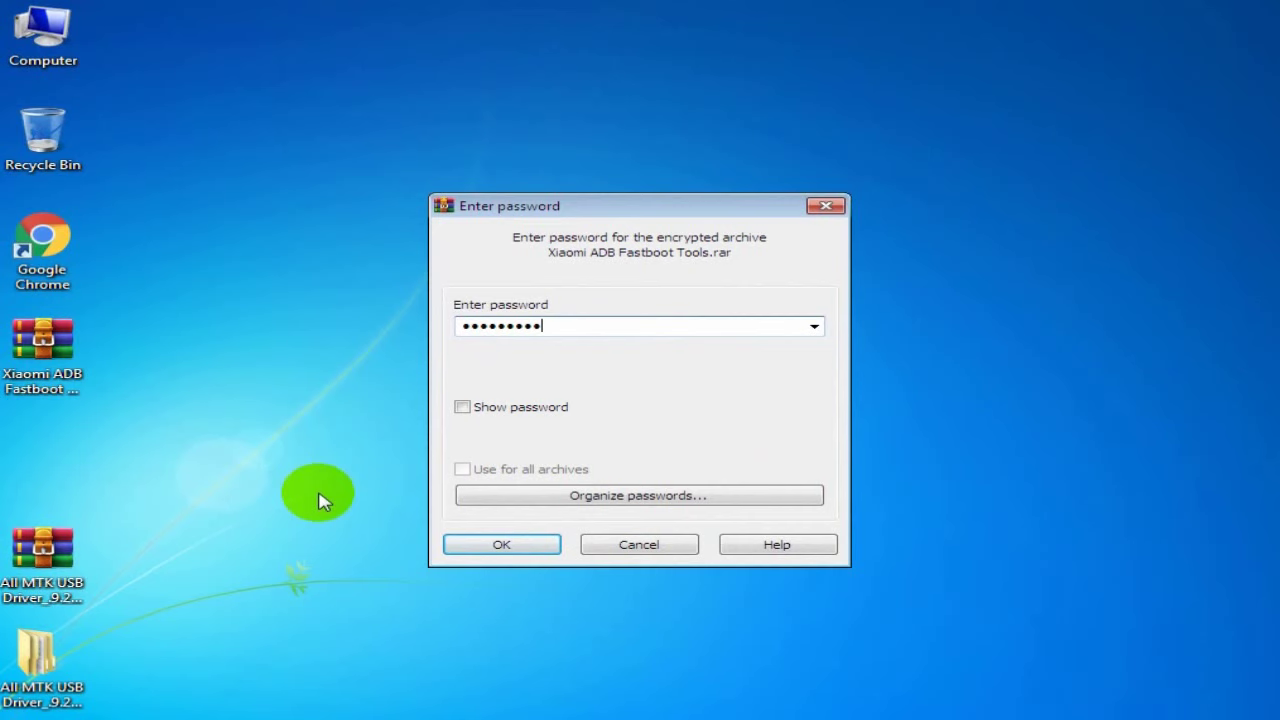
key("Return")
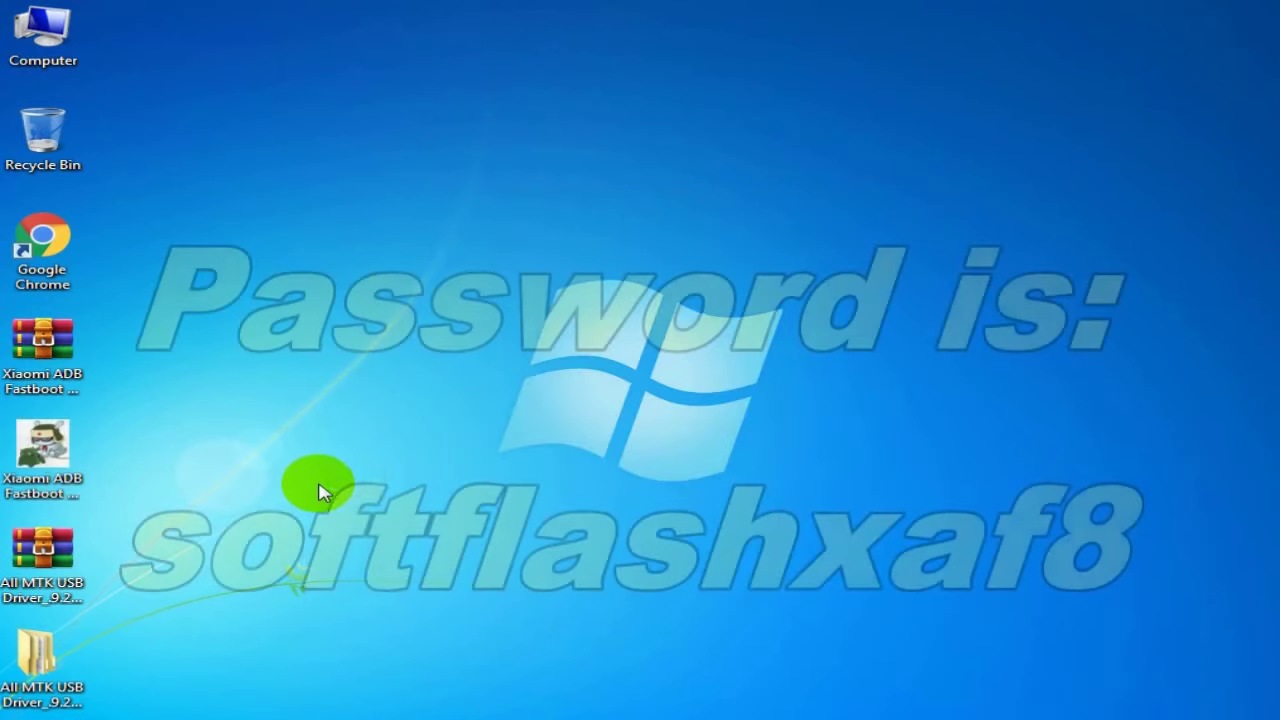
Launch the extracted Xiaomi ADB Fastboot Tools program and move its window fully into view.
left_click(45, 455)
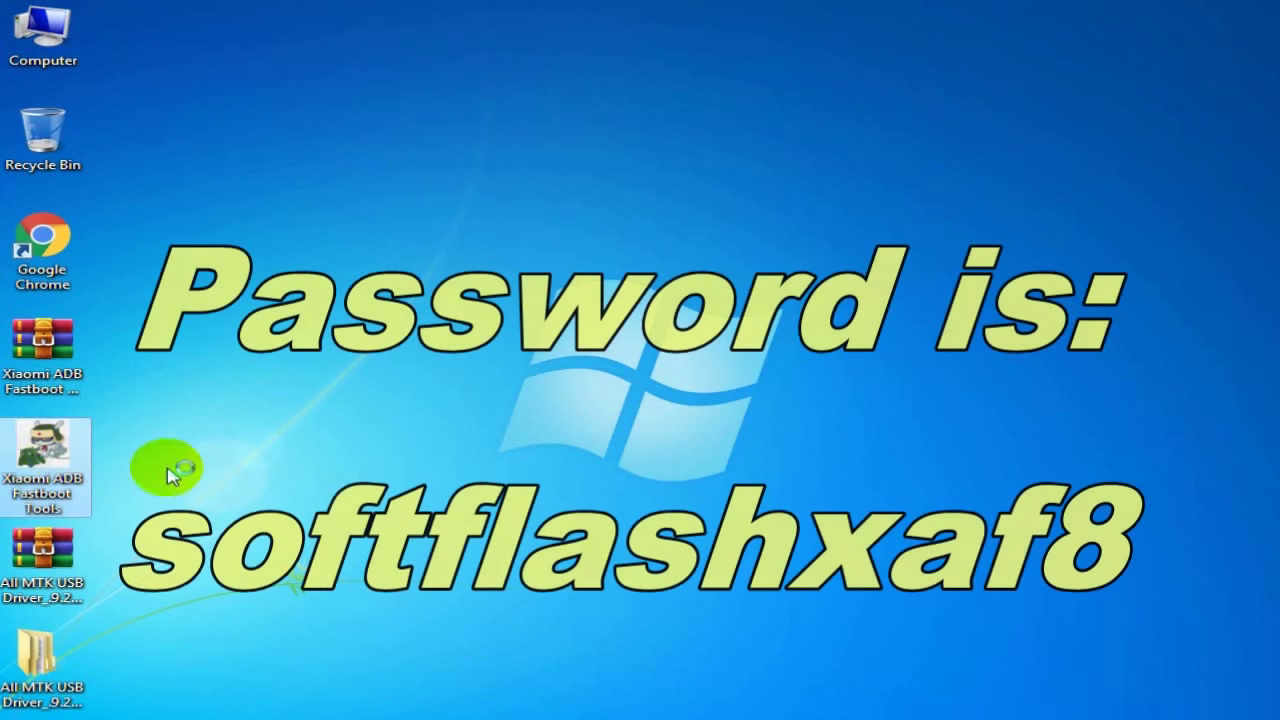
left_click(335, 462)
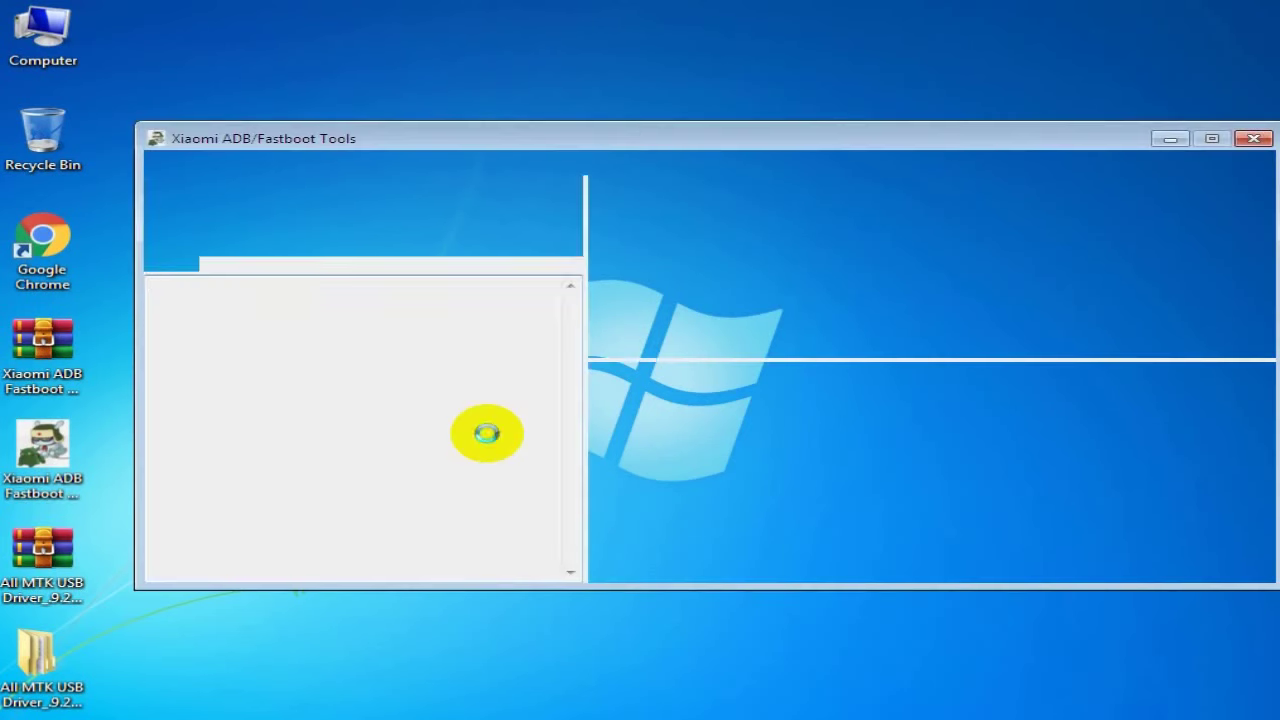
left_click_drag(650, 146, 555, 143)
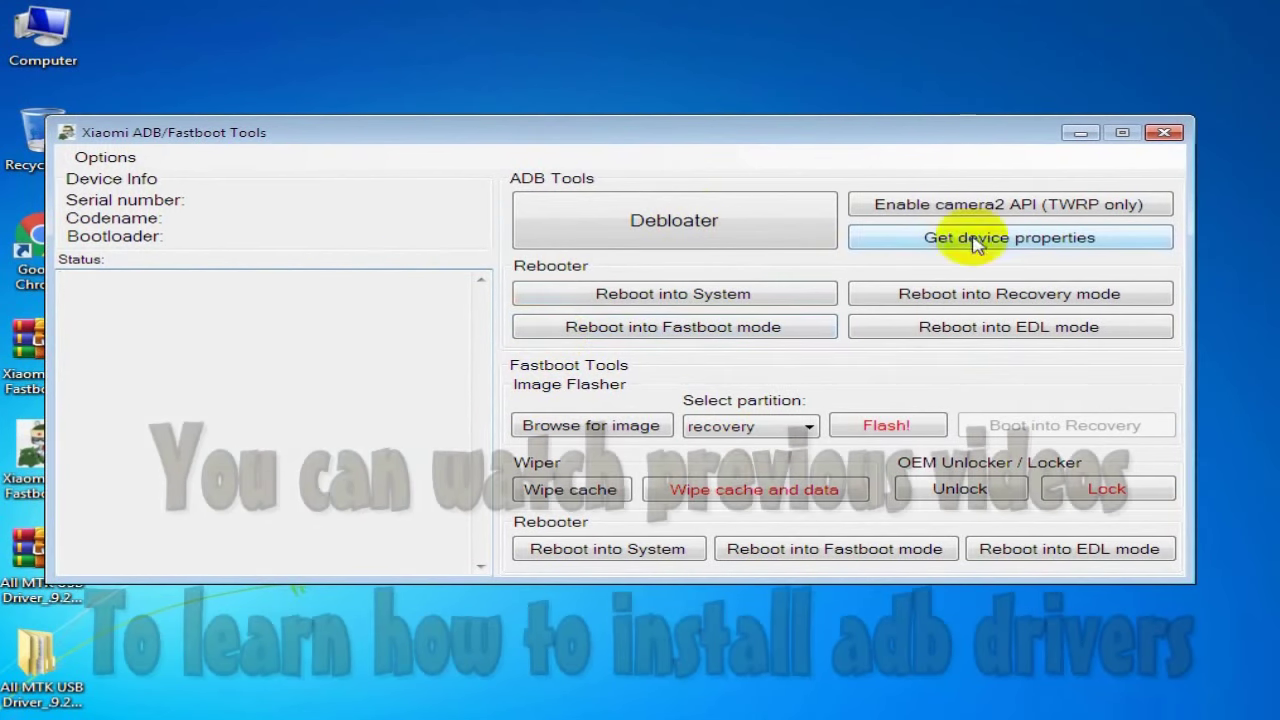
Load the connected phone in ADB mode, repeating the load once USB debugging is authorised.
left_click(108, 158)
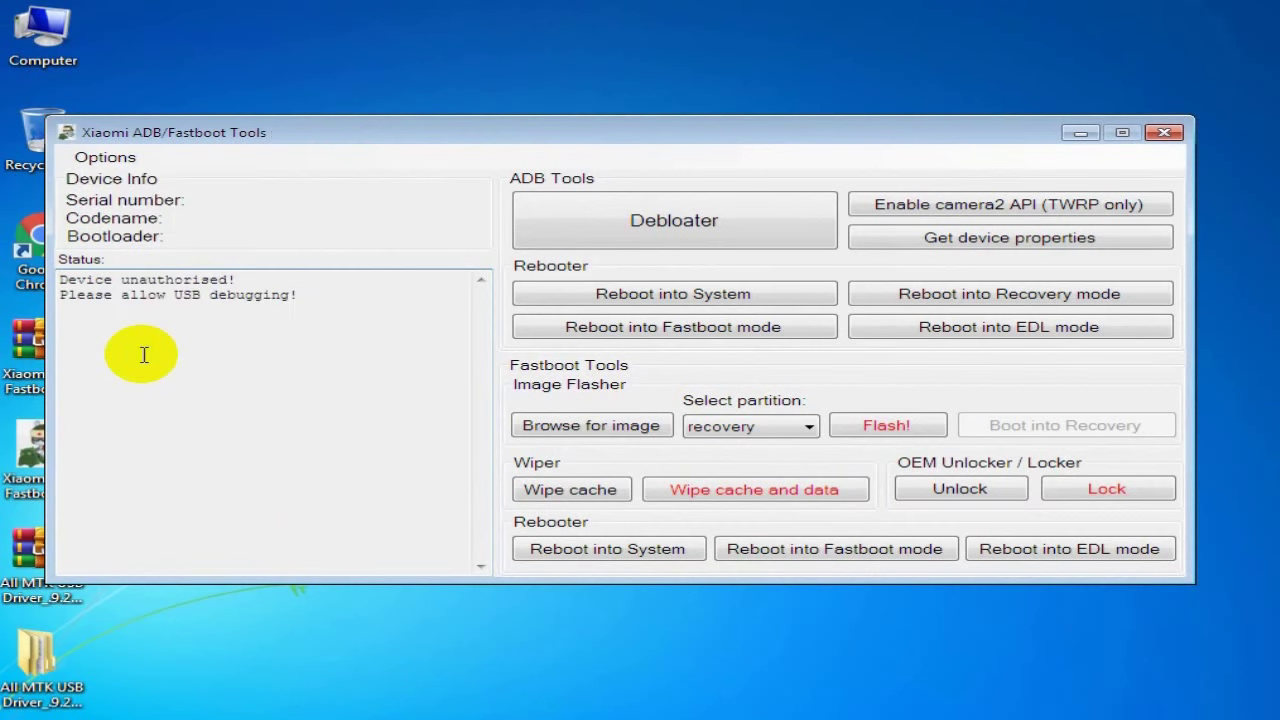
left_click_drag(86, 297, 323, 305)
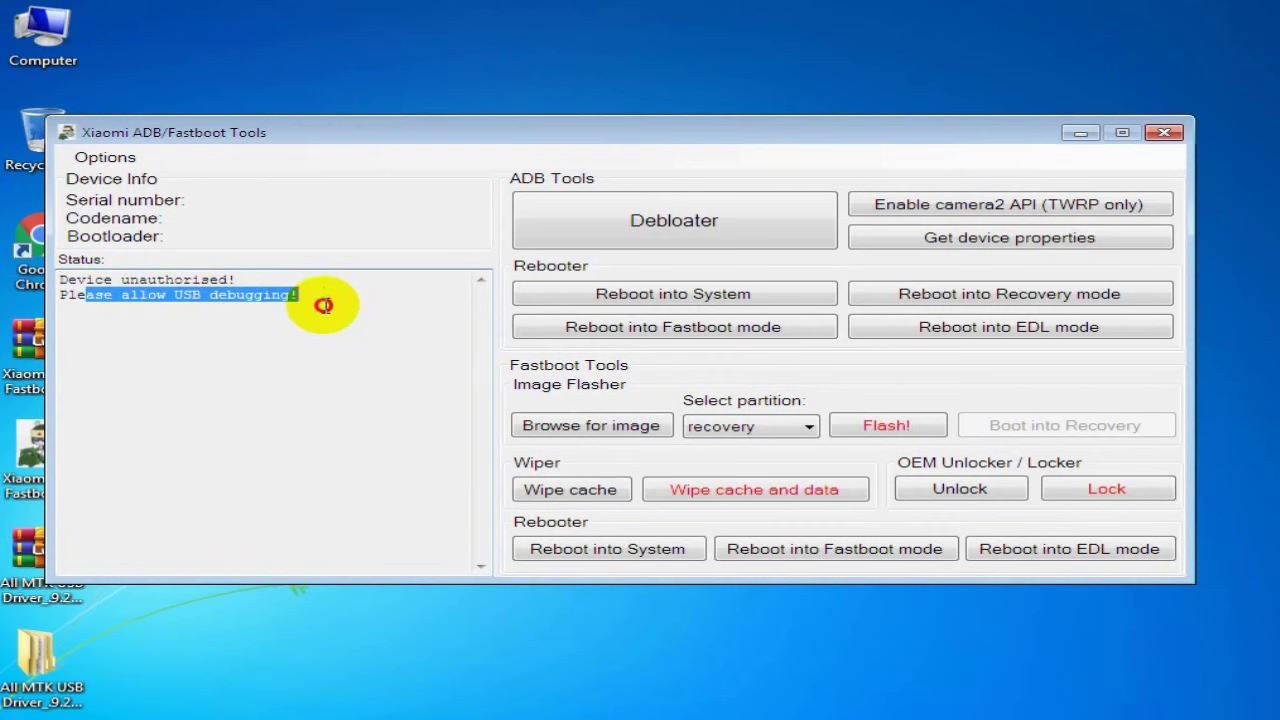
left_click(323, 305)
left_click(105, 157)
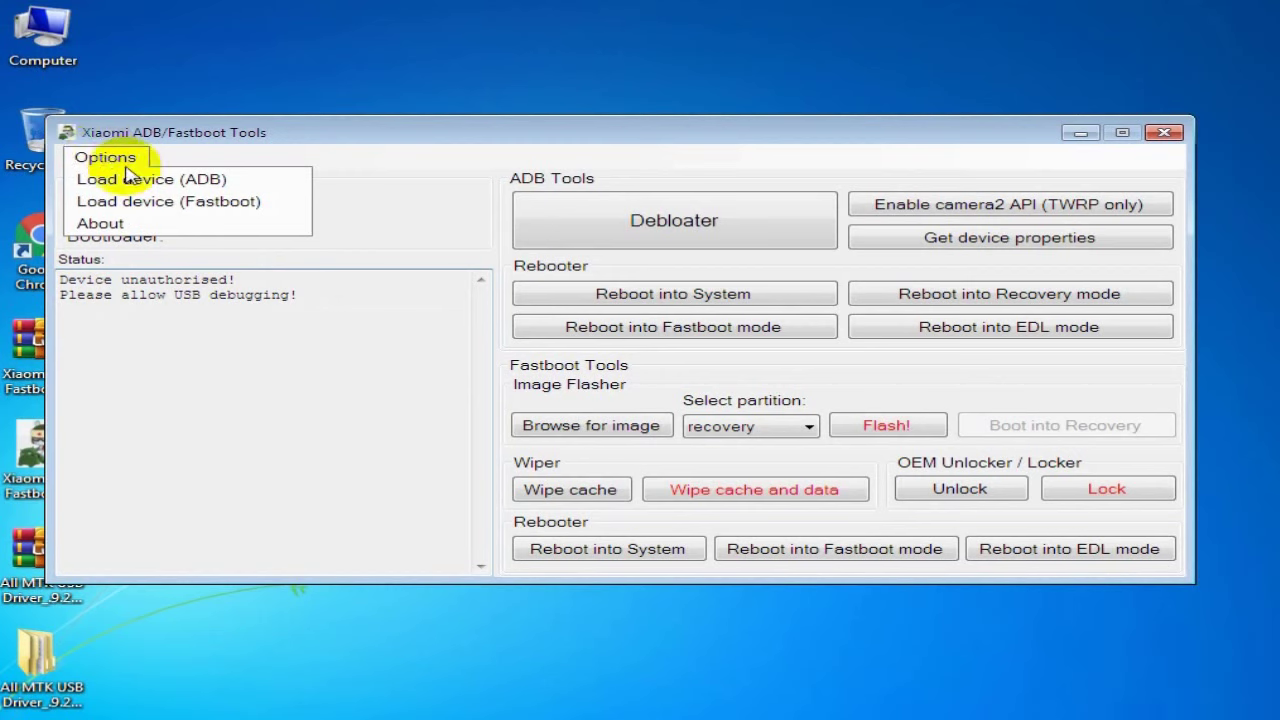
left_click(125, 178)
left_click(254, 295)
left_click_drag(176, 280, 50, 280)
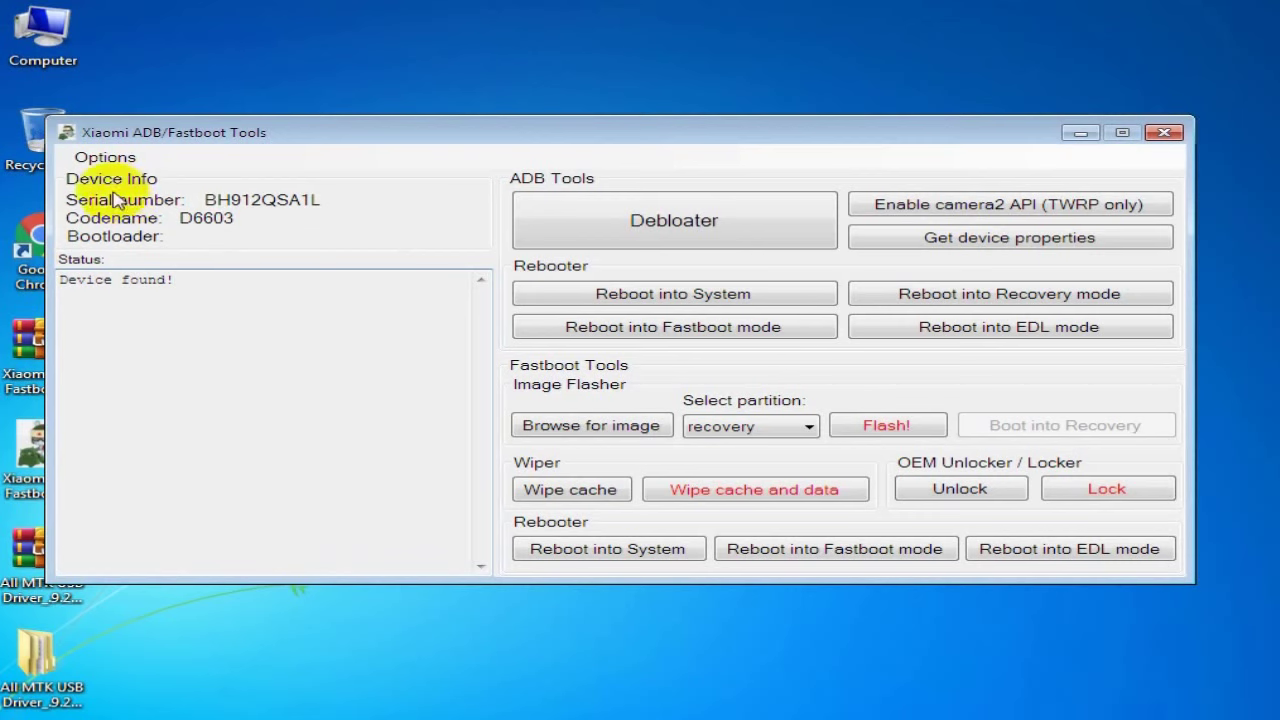
left_click(92, 157)
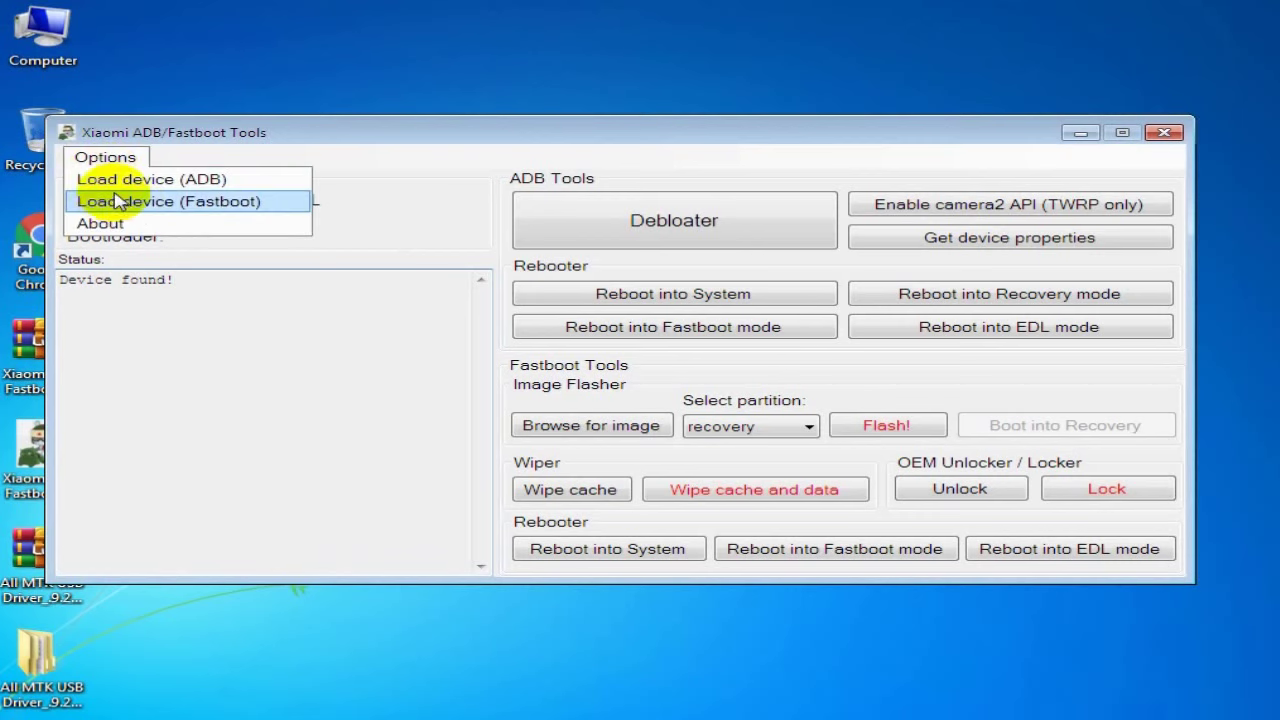
left_click(169, 201)
Add whatsapp as a custom app to the Debloater's list of removable apps.
left_click(669, 238)
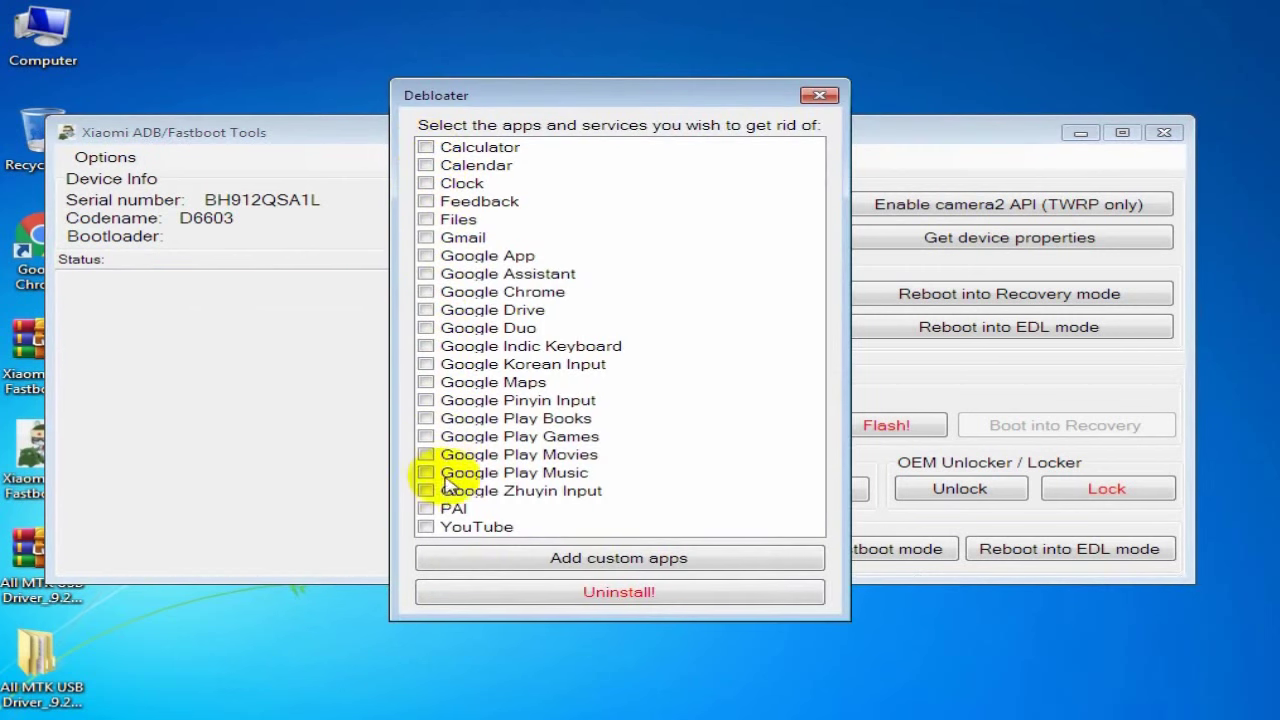
left_click(617, 562)
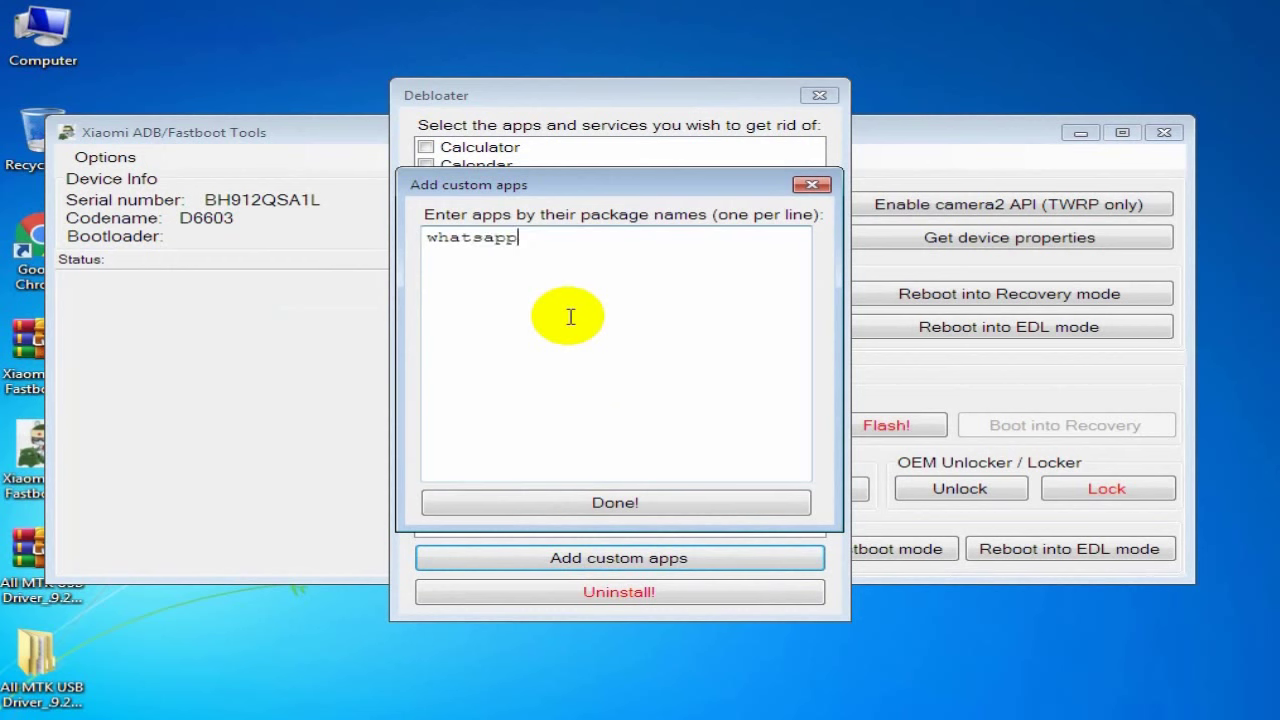
left_click(587, 505)
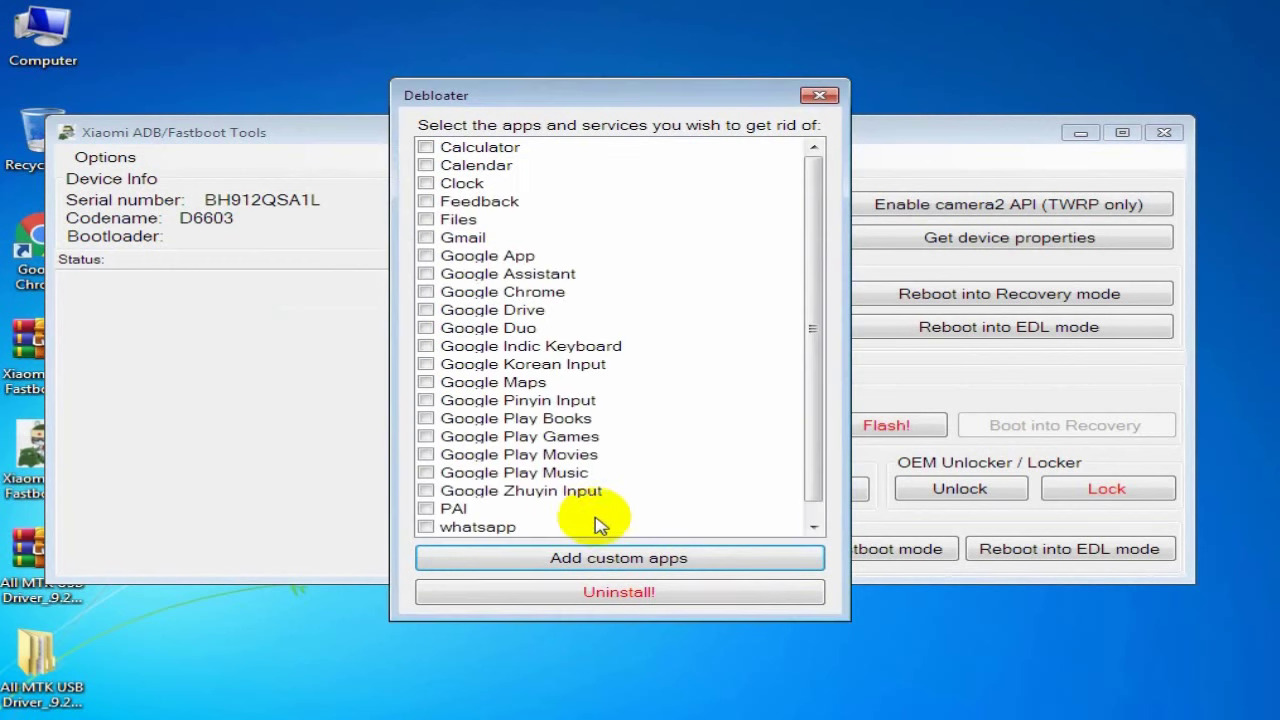
Highlight the whatsapp entry in the app list, view the end of the list and close the Debloater.
left_click(430, 527)
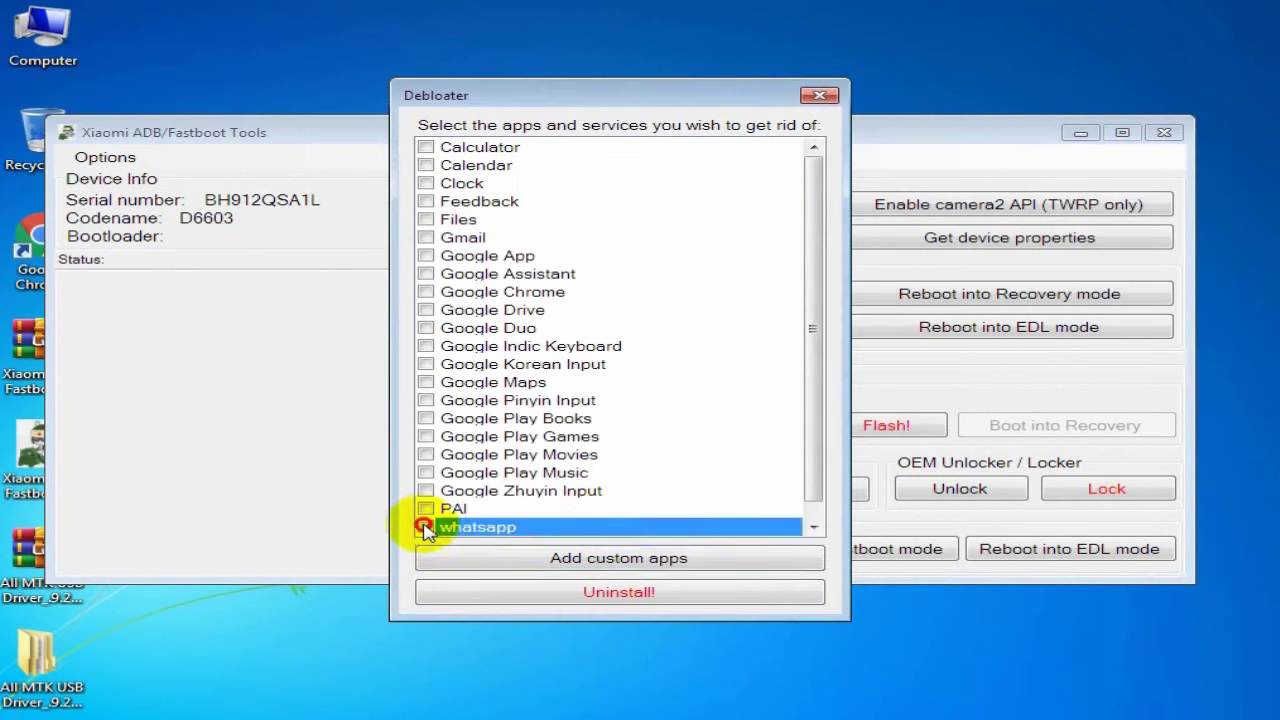
left_click(813, 527)
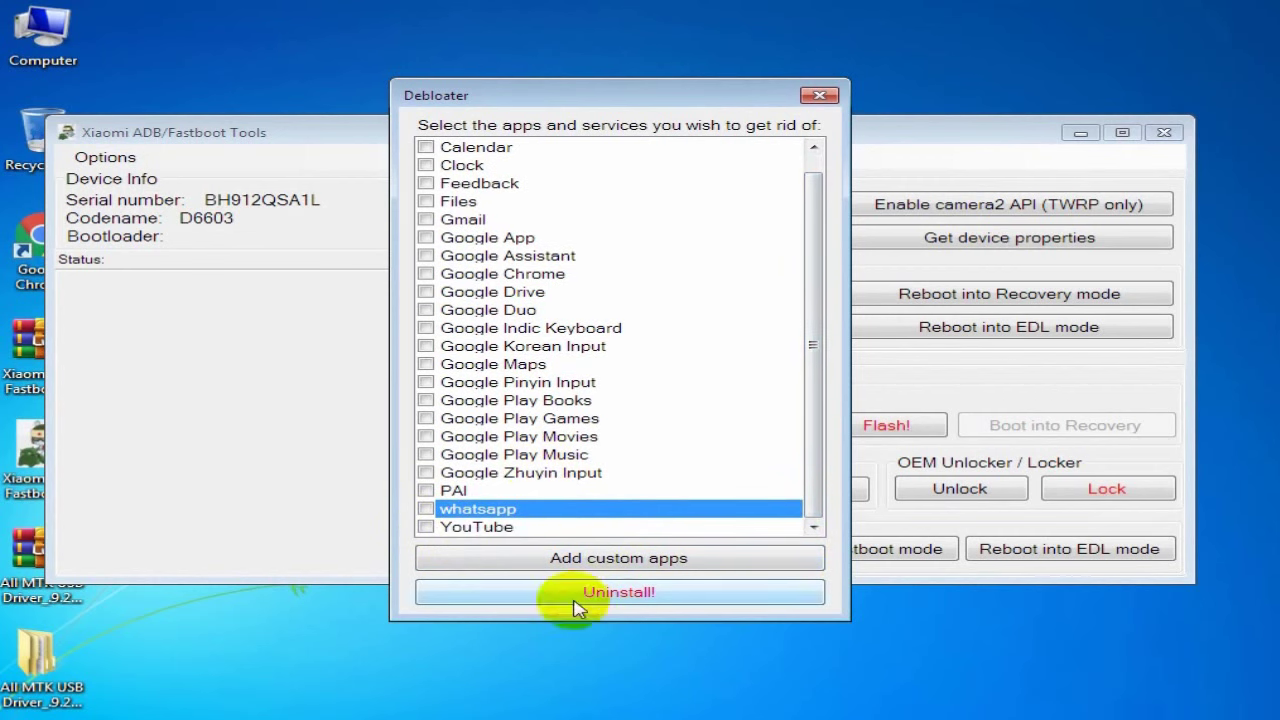
left_click(818, 97)
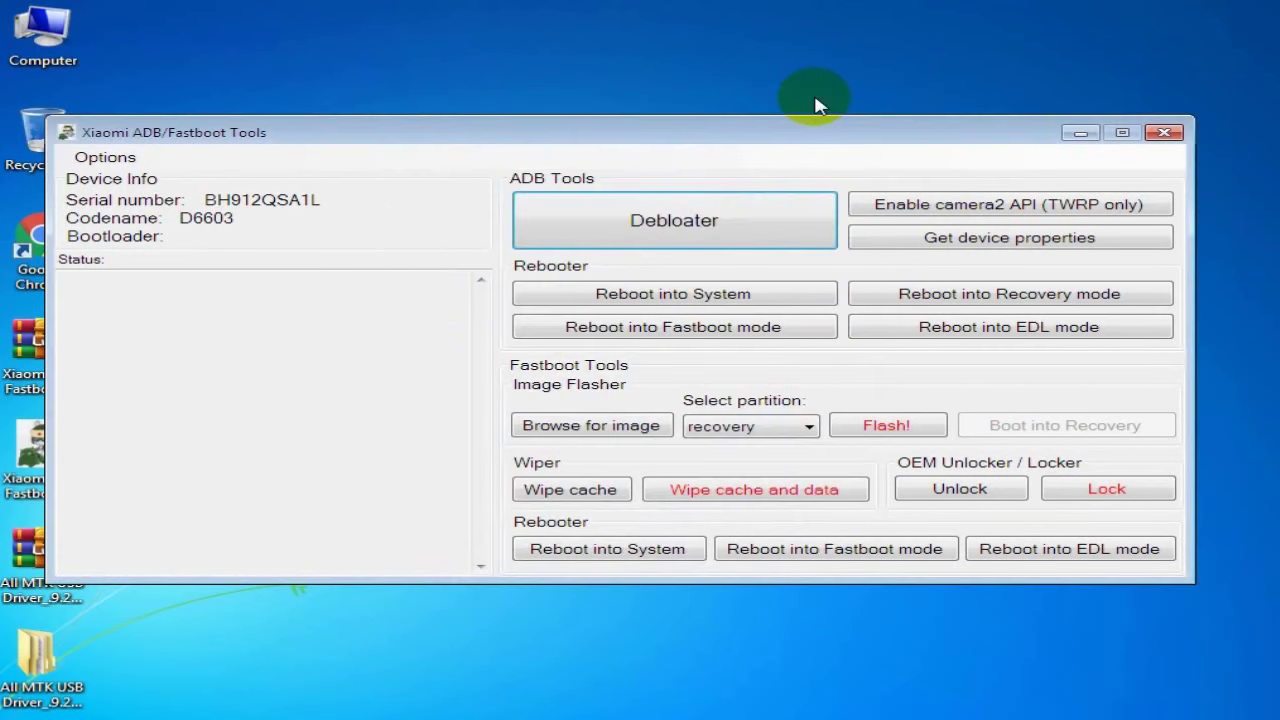
Enable the camera2 API on the connected phone.
left_click(940, 207)
left_click_drag(215, 291, 137, 294)
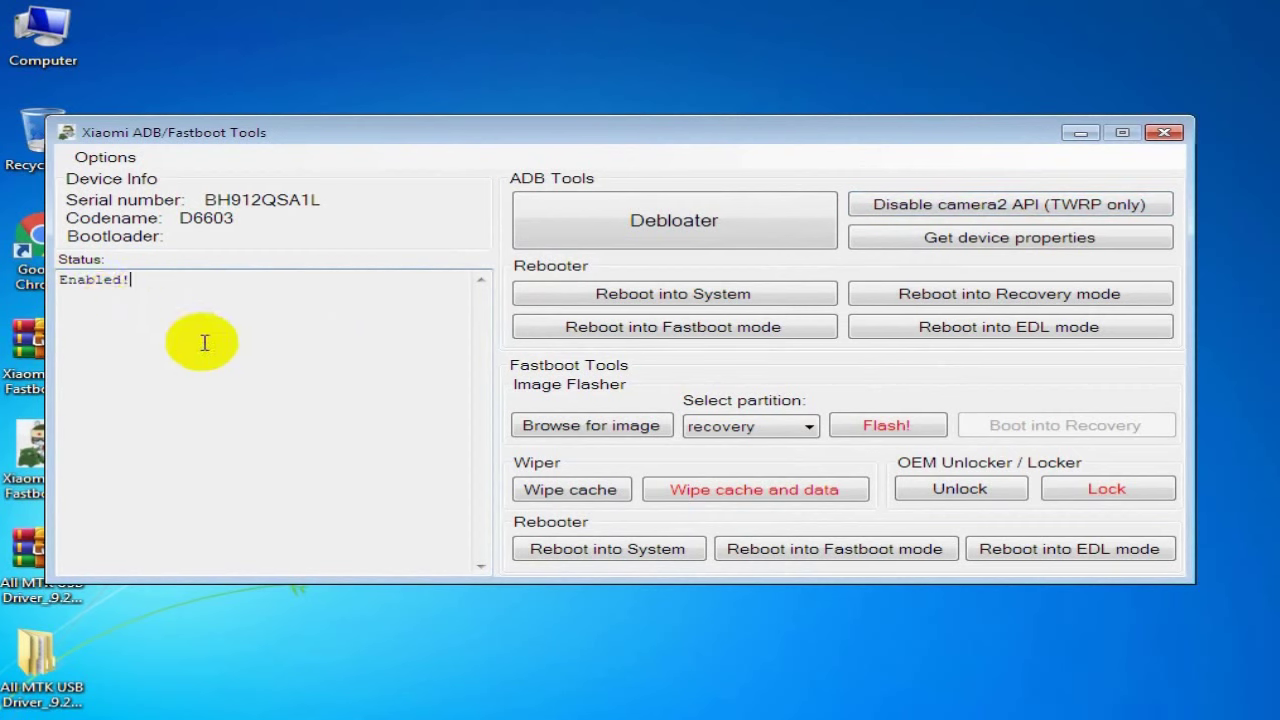
Get the phone's device properties and save them to the Desktop as a text file named device info.
left_click(978, 252)
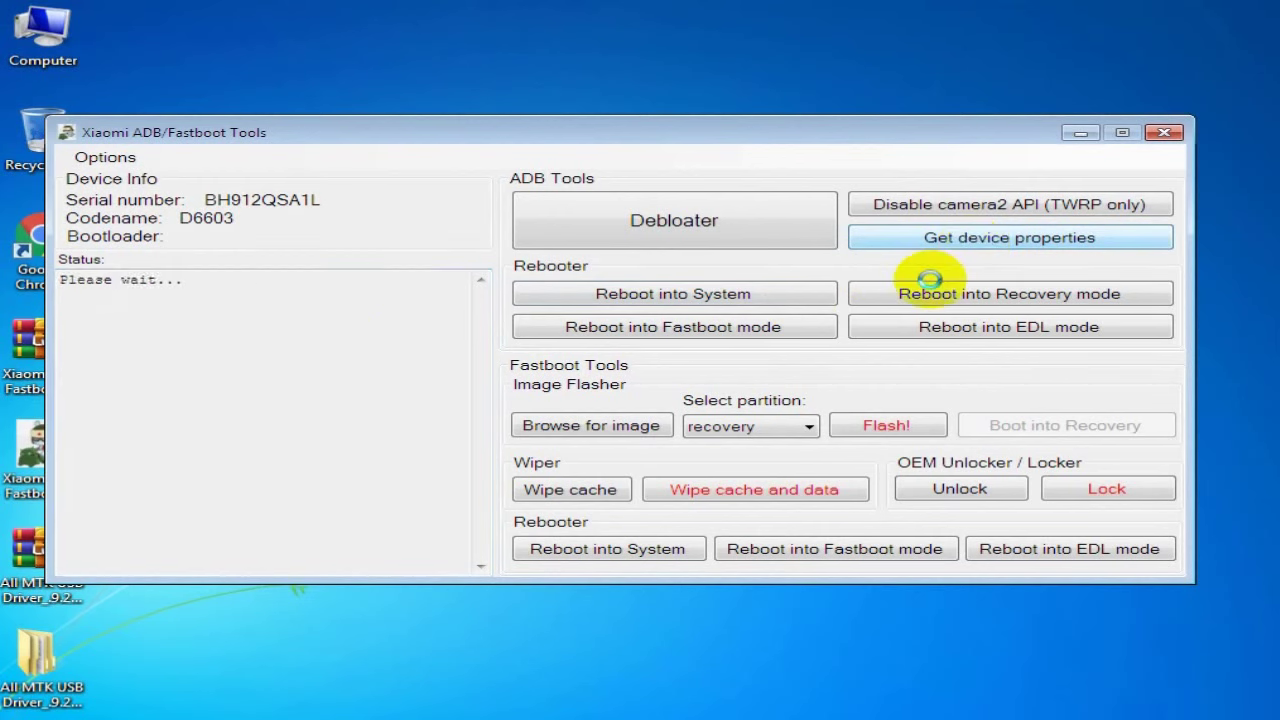
left_click_drag(989, 103, 918, 569)
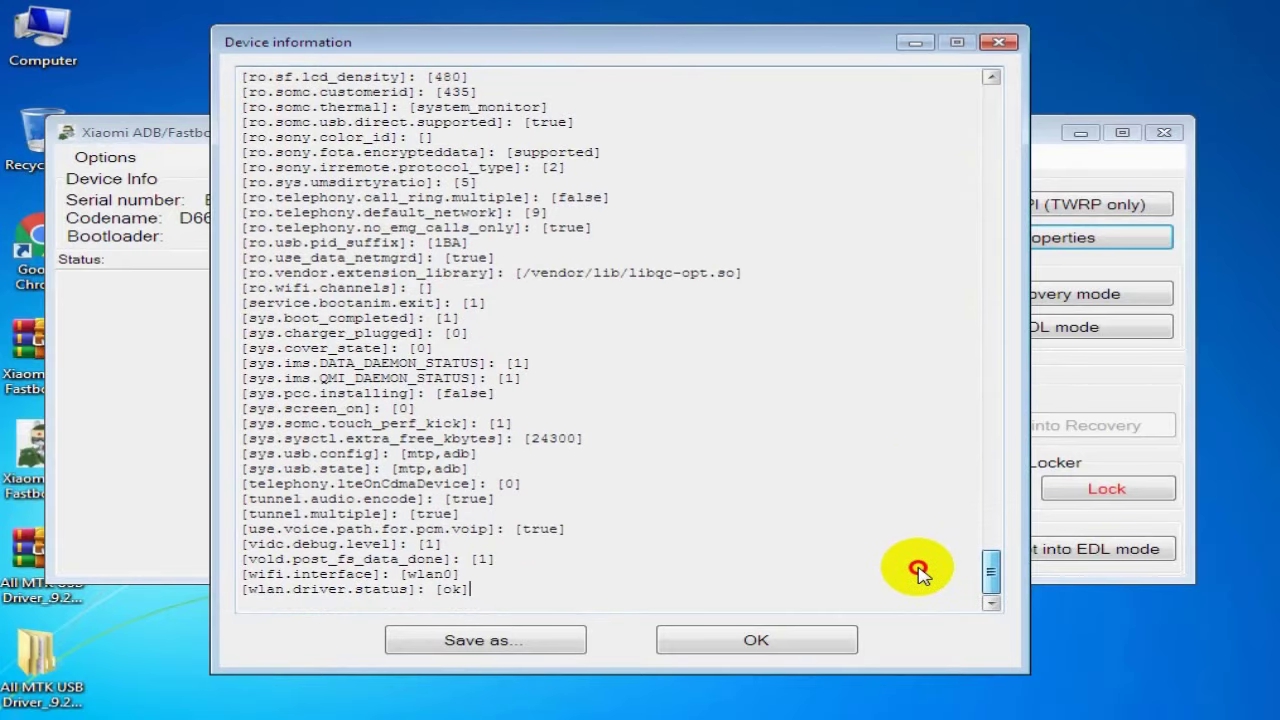
left_click(553, 640)
left_click(549, 638)
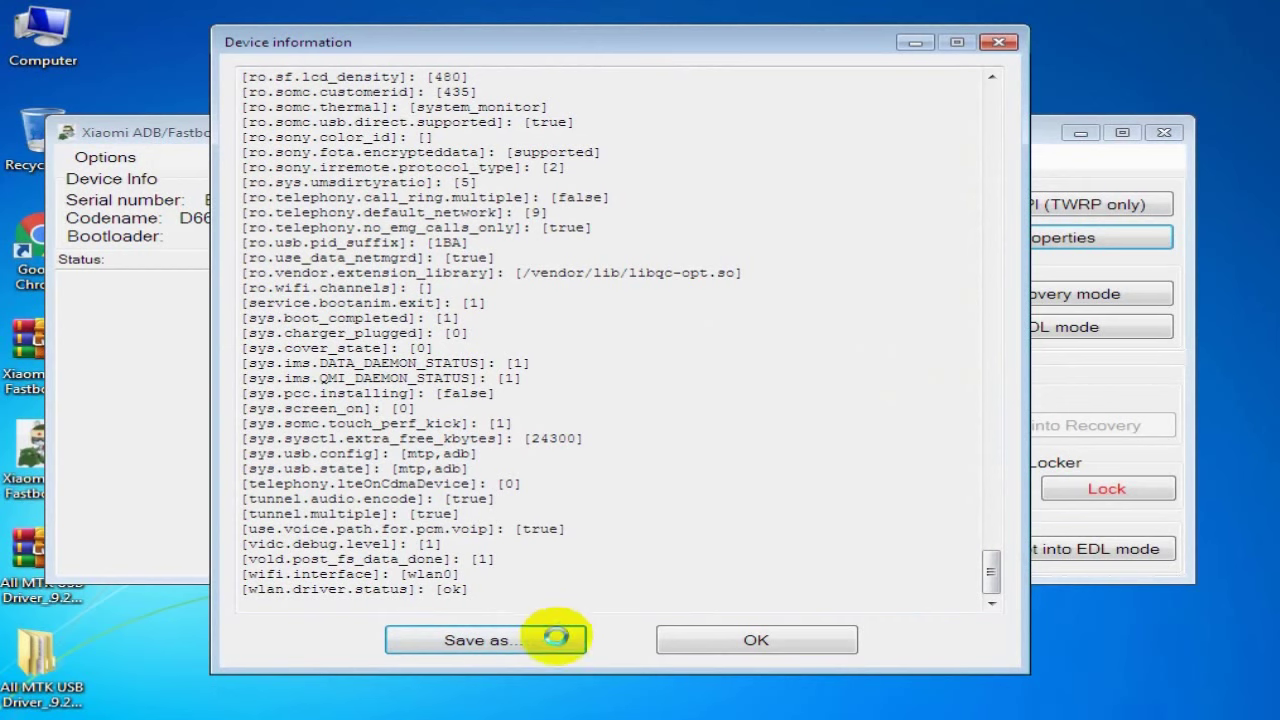
left_click(305, 190)
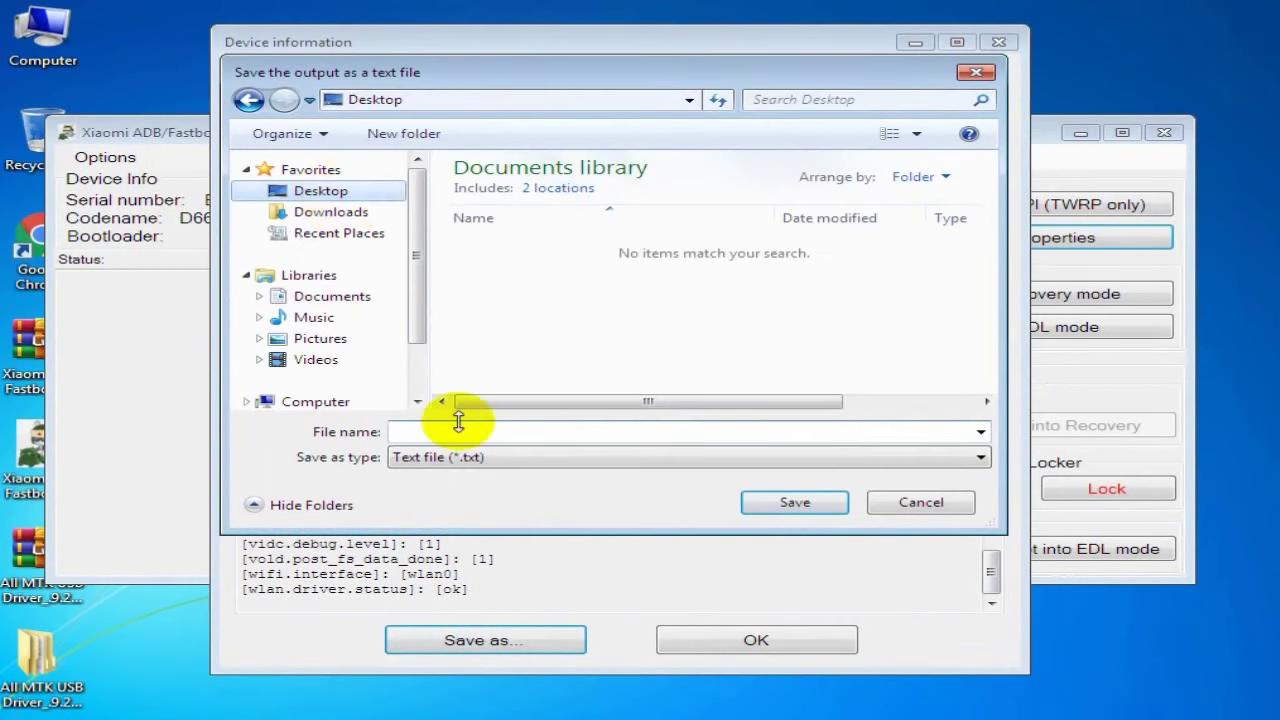
left_click(466, 430)
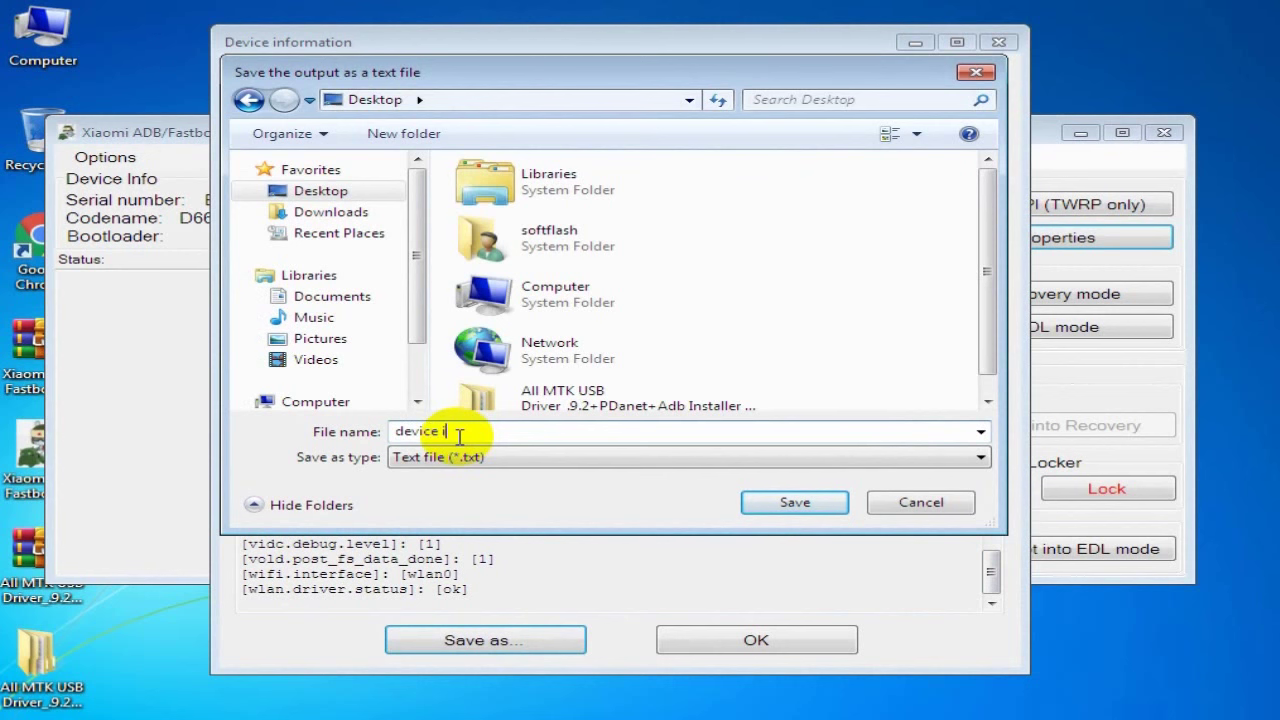
key("Return")
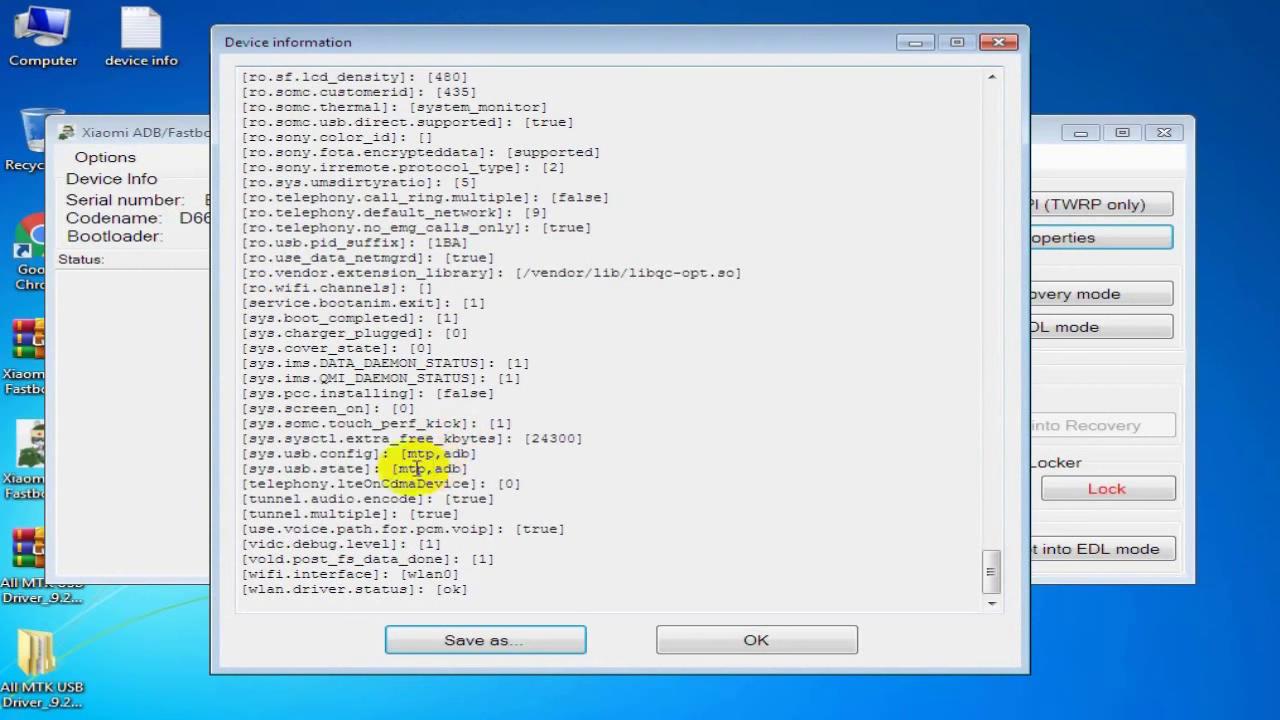
left_click(808, 632)
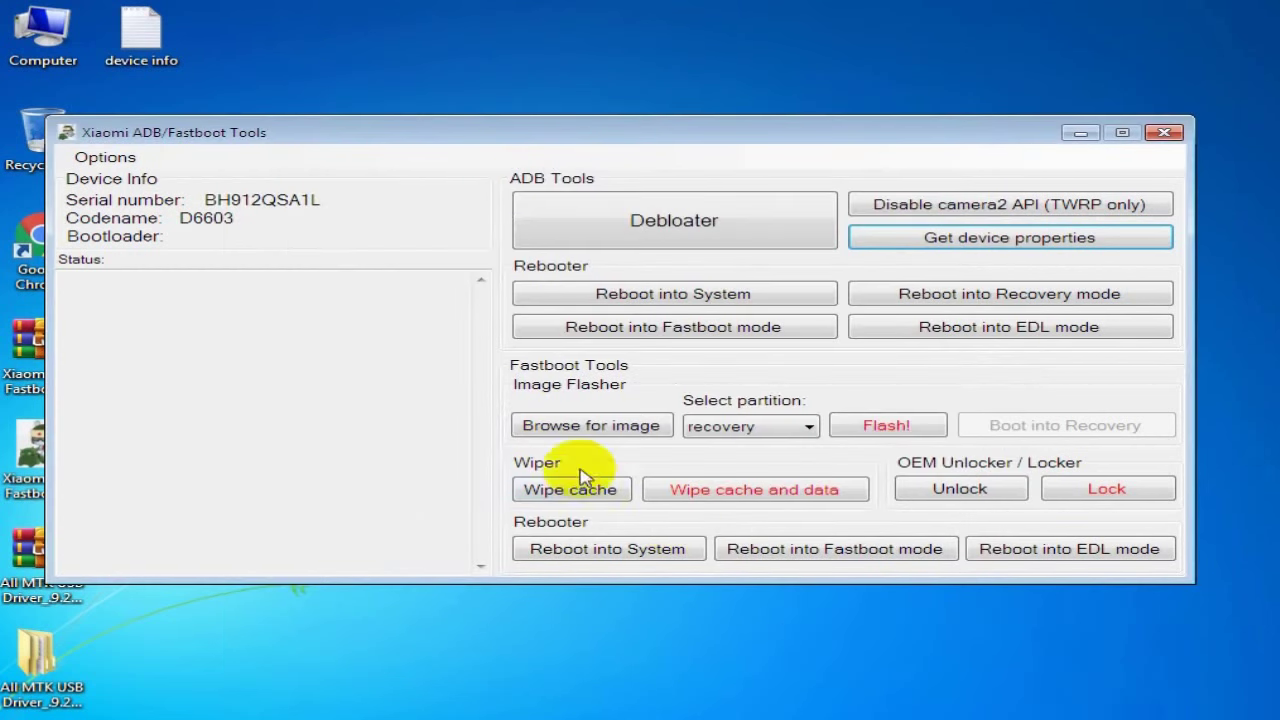
Reboot the phone into System with the ADB rebooter.
left_click(700, 295)
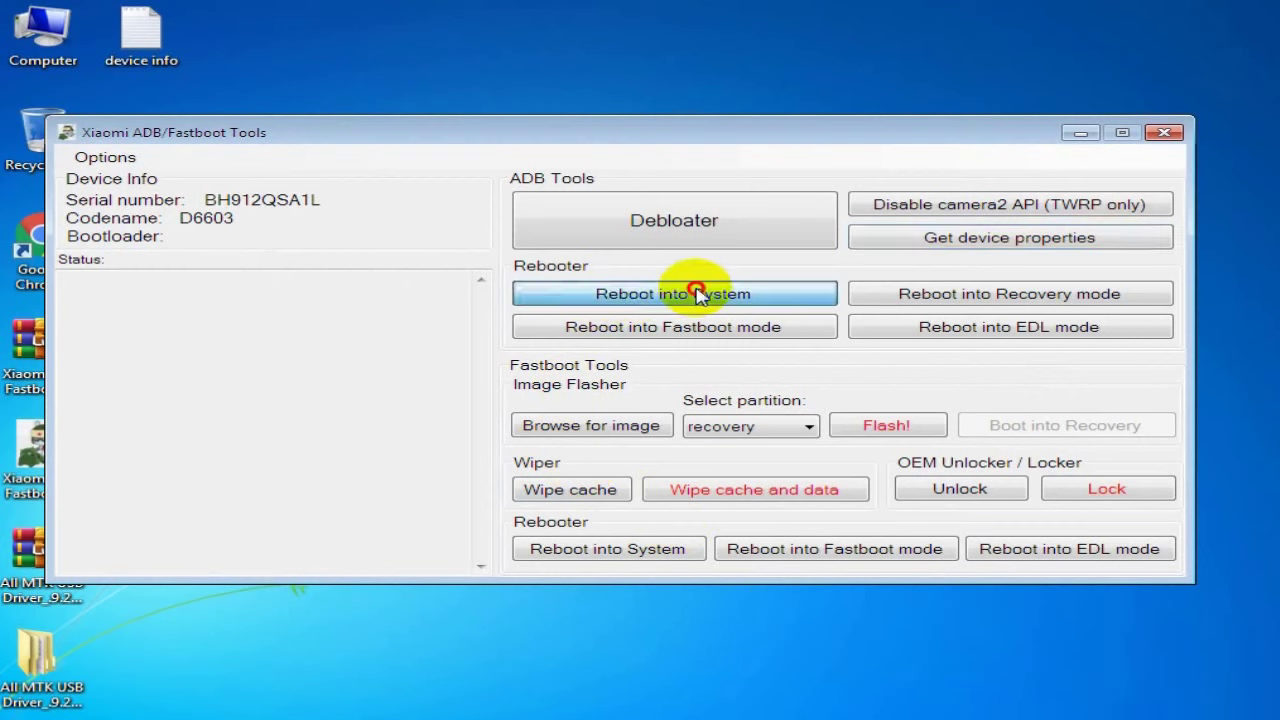
left_click(174, 296)
Open Computer Management for this computer and show its Device Manager.
right_click(45, 58)
left_click(114, 83)
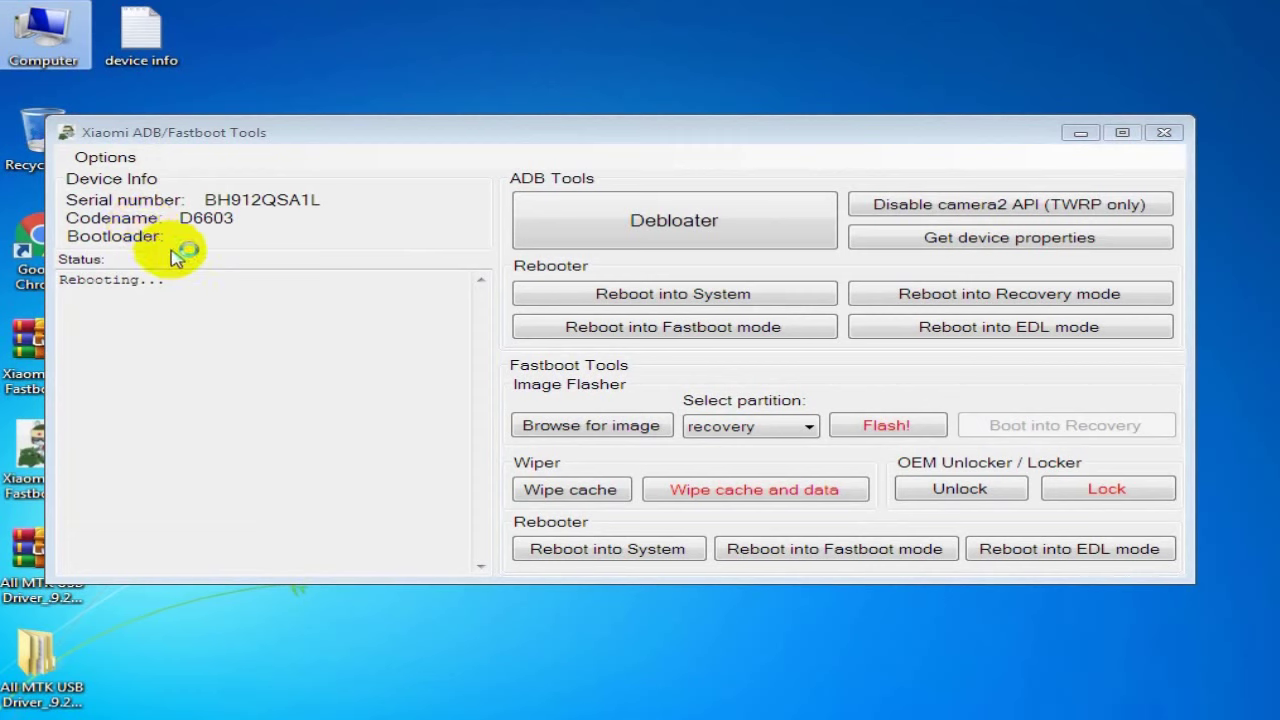
left_click(486, 163)
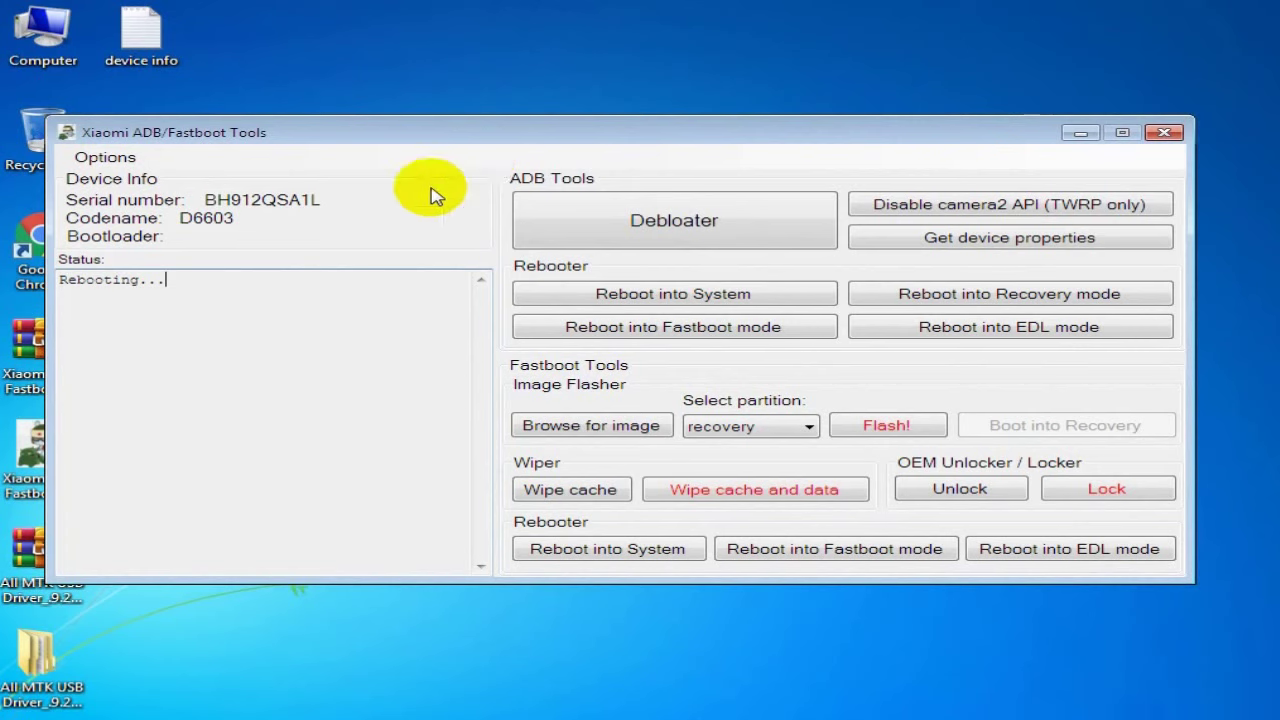
left_click(268, 684)
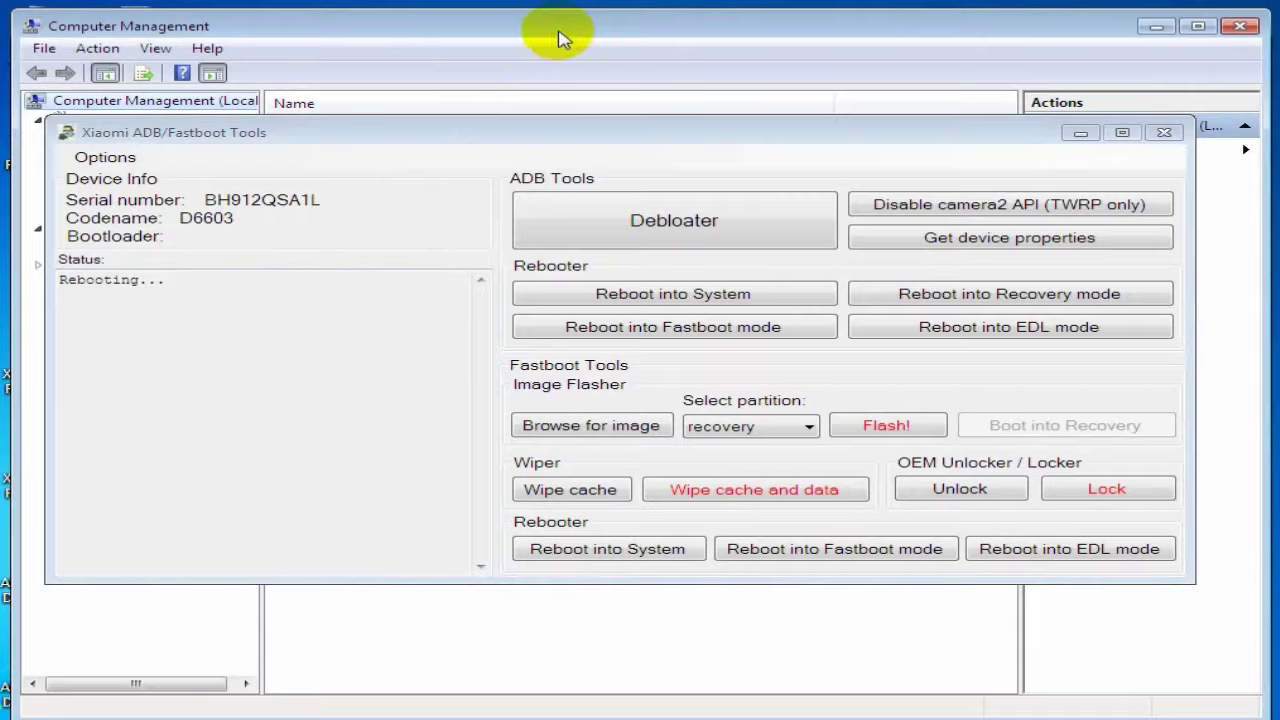
left_click(514, 37)
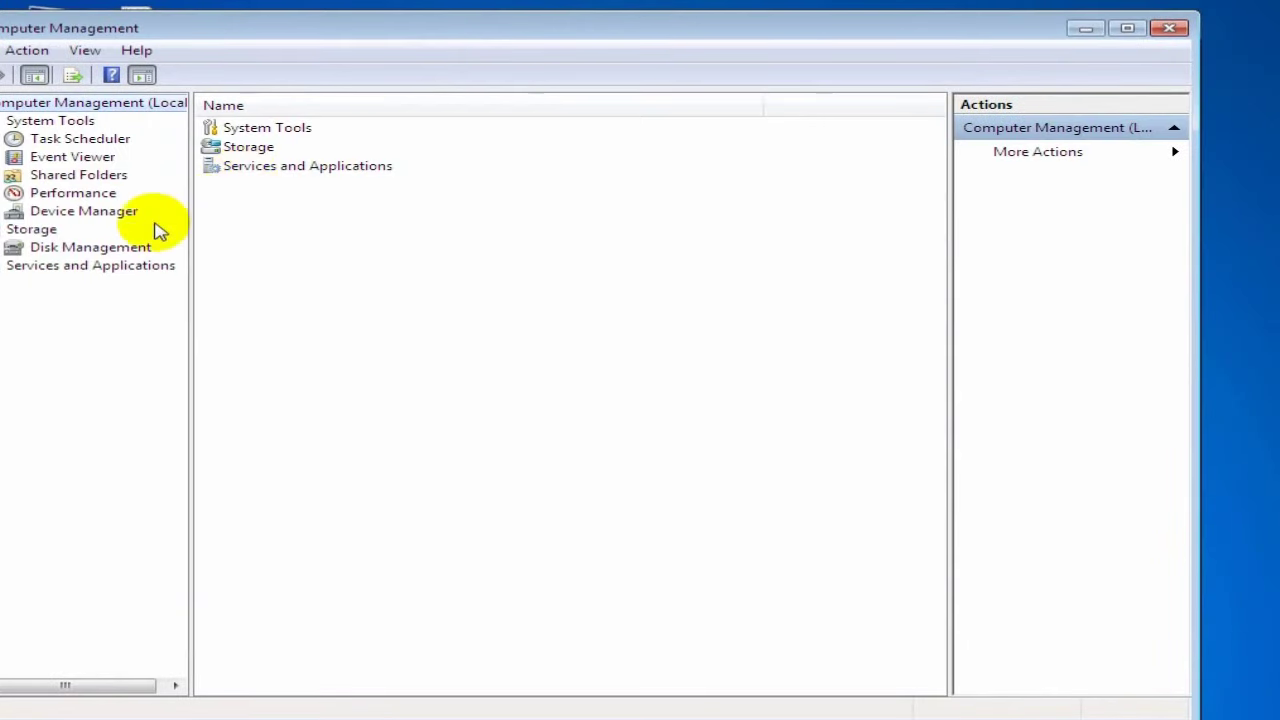
left_click(85, 213)
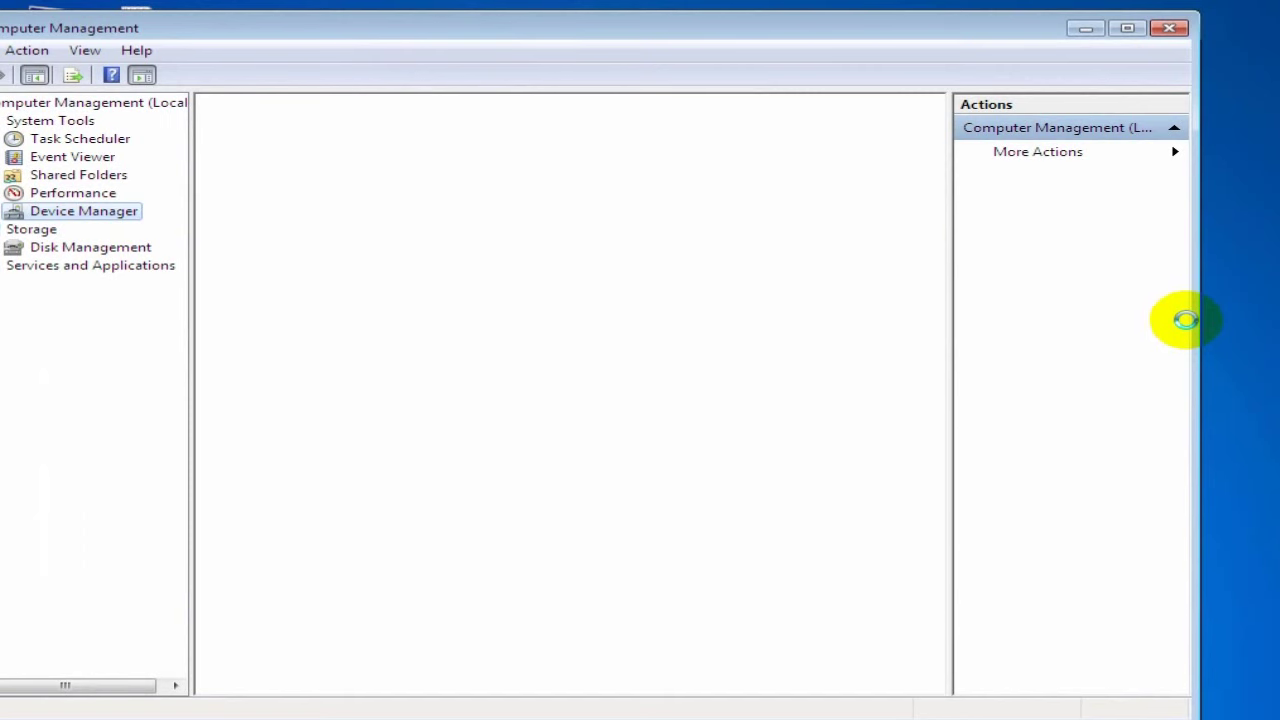
Expand the Portable Devices and Ports (COM & LPT) categories in Device Manager to check the connected phone.
left_click(235, 340)
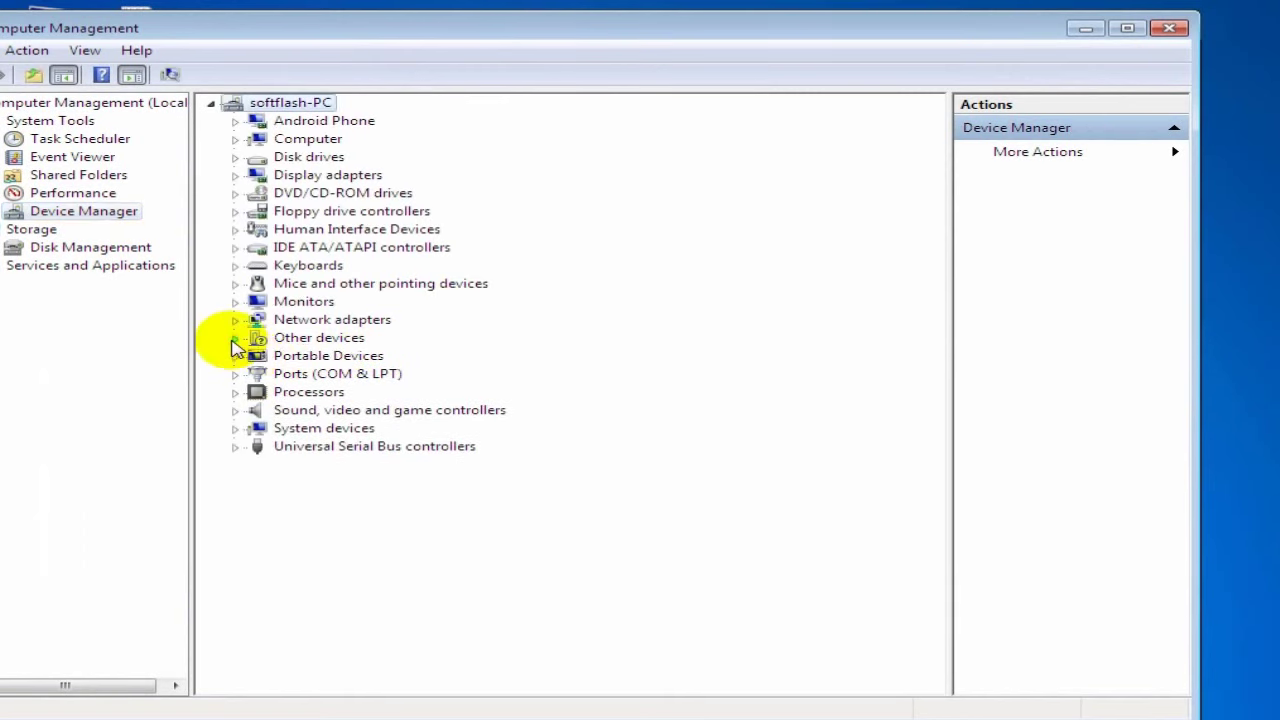
left_click(235, 373)
left_click(235, 356)
Arrange the Computer Management and Xiaomi ADB/Fastboot Tools windows so the device list and the tool are both visible.
left_click_drag(470, 30, 283, 38)
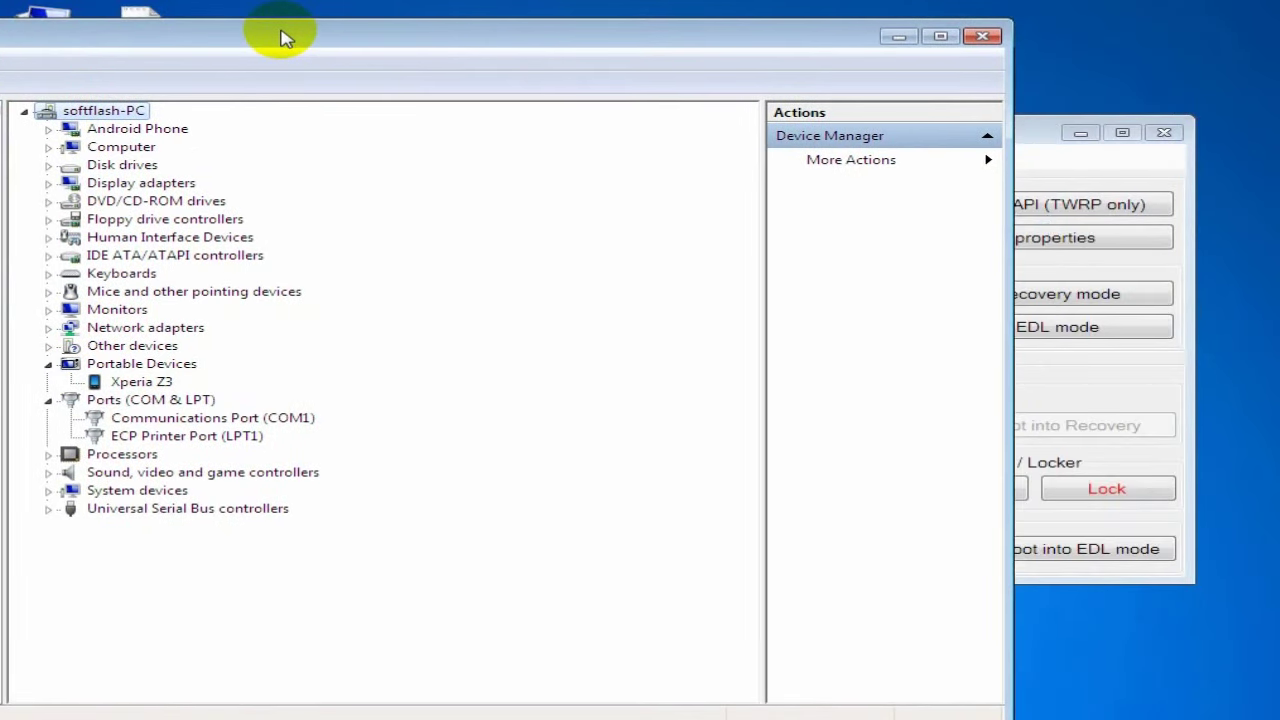
left_click(1135, 400)
left_click_drag(565, 140, 698, 112)
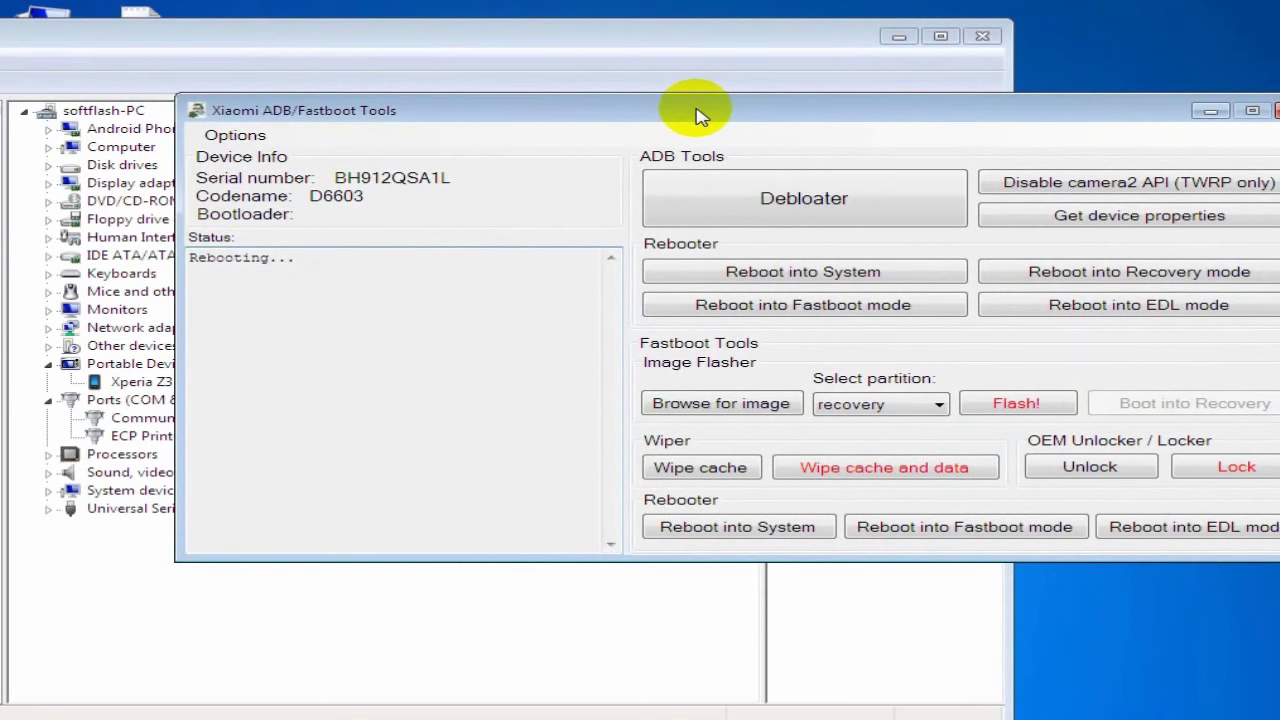
Reposition the Computer Management and tool windows and reboot the phone into System with the ADB rebooter.
left_click_drag(623, 37, 560, 50)
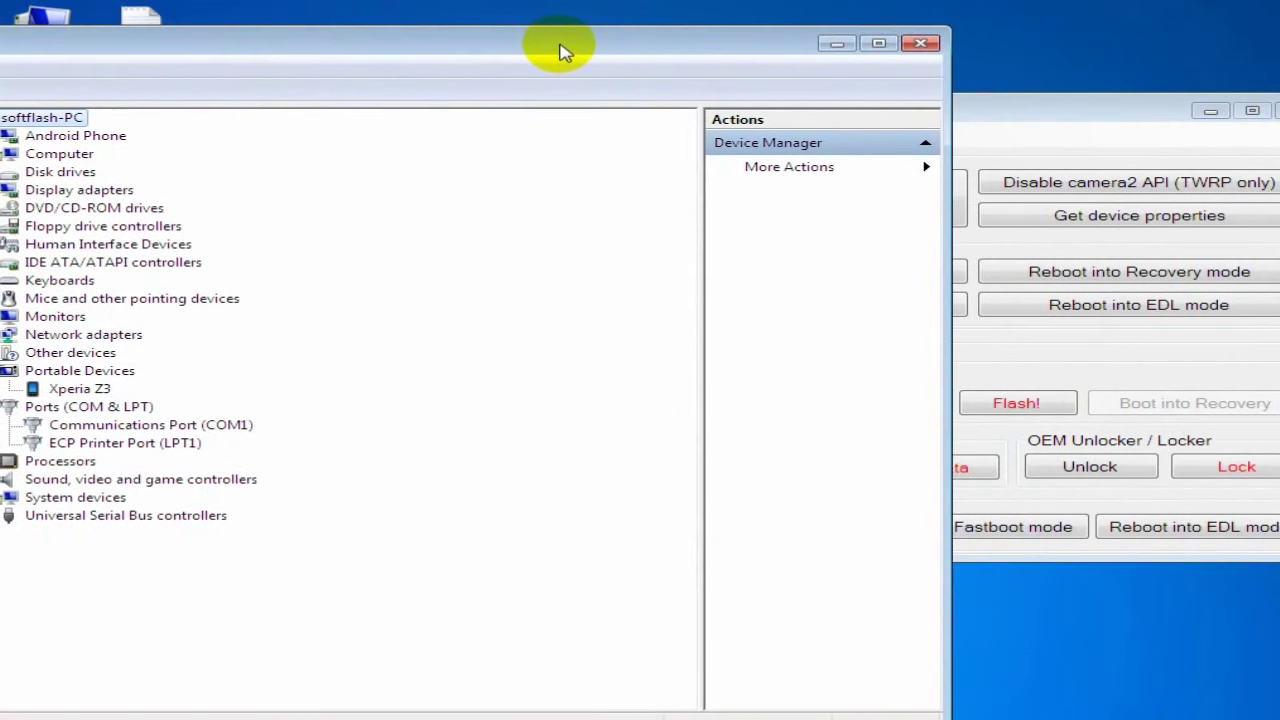
left_click(1097, 127)
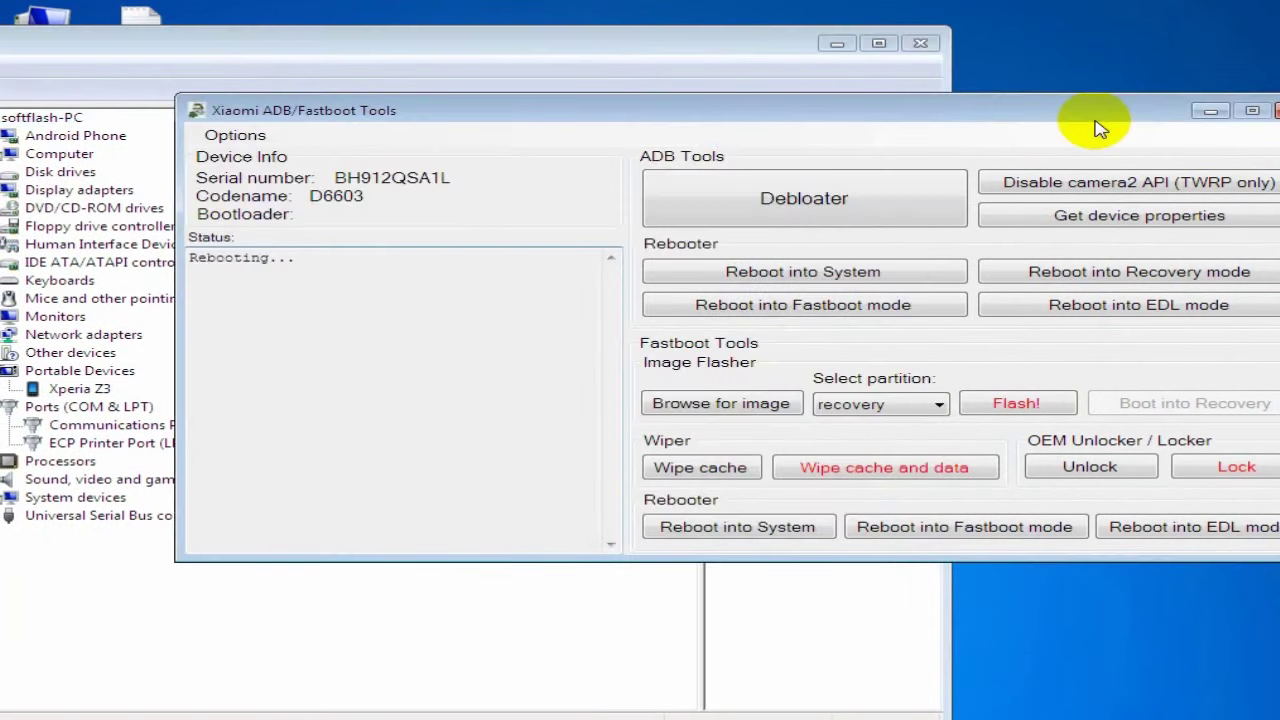
left_click_drag(1008, 126, 999, 116)
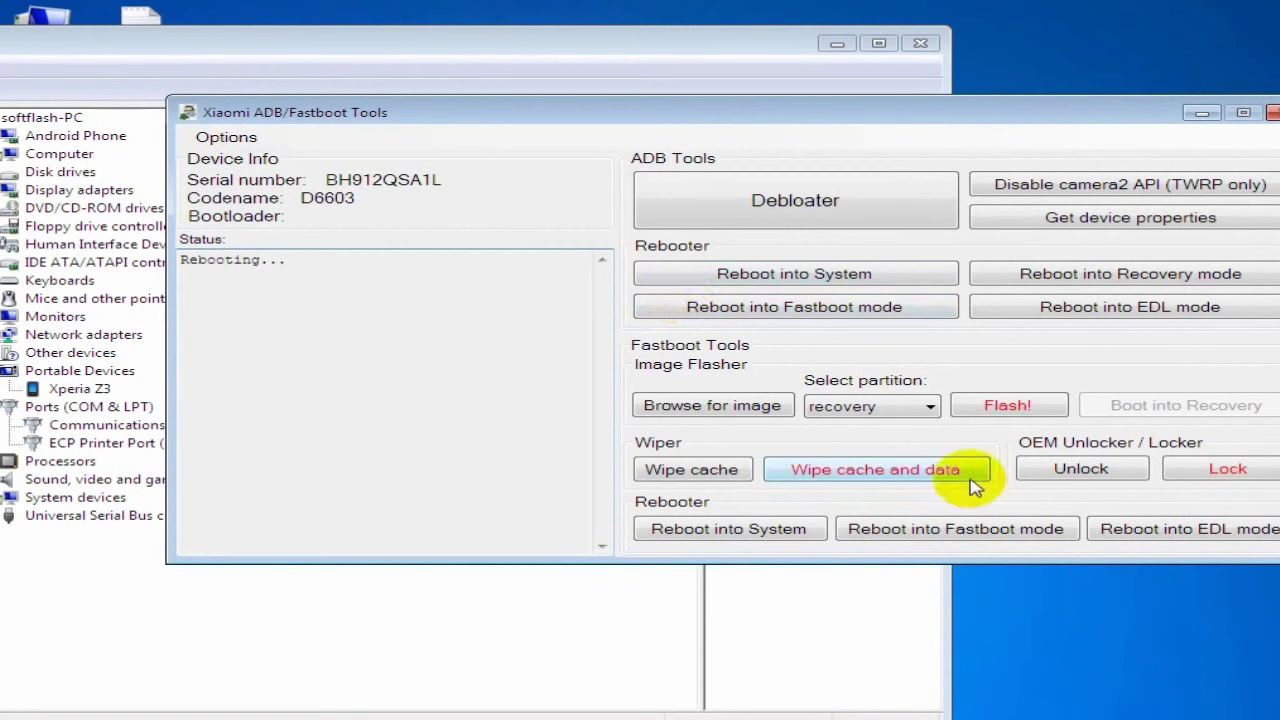
left_click(815, 283)
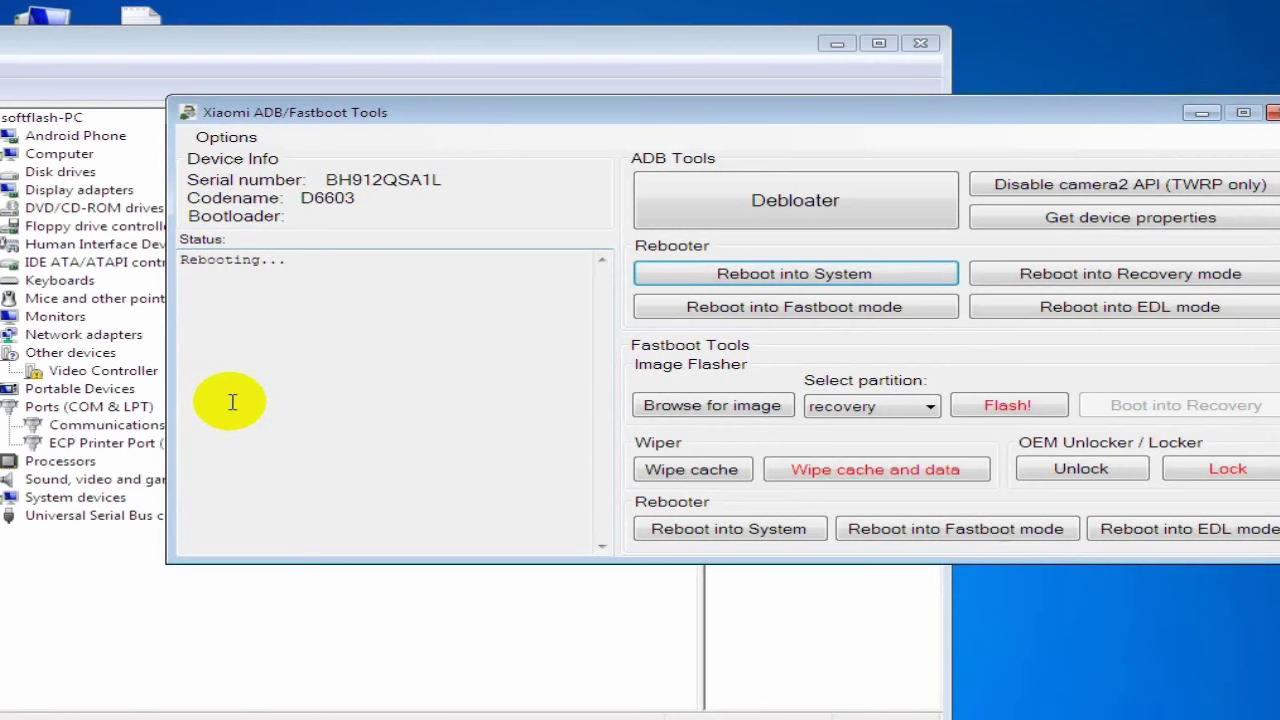
Collapse Other devices in Device Manager to check the phone under Portable Devices, and return to Xiaomi ADB/Fastboot Tools.
left_click(8, 345)
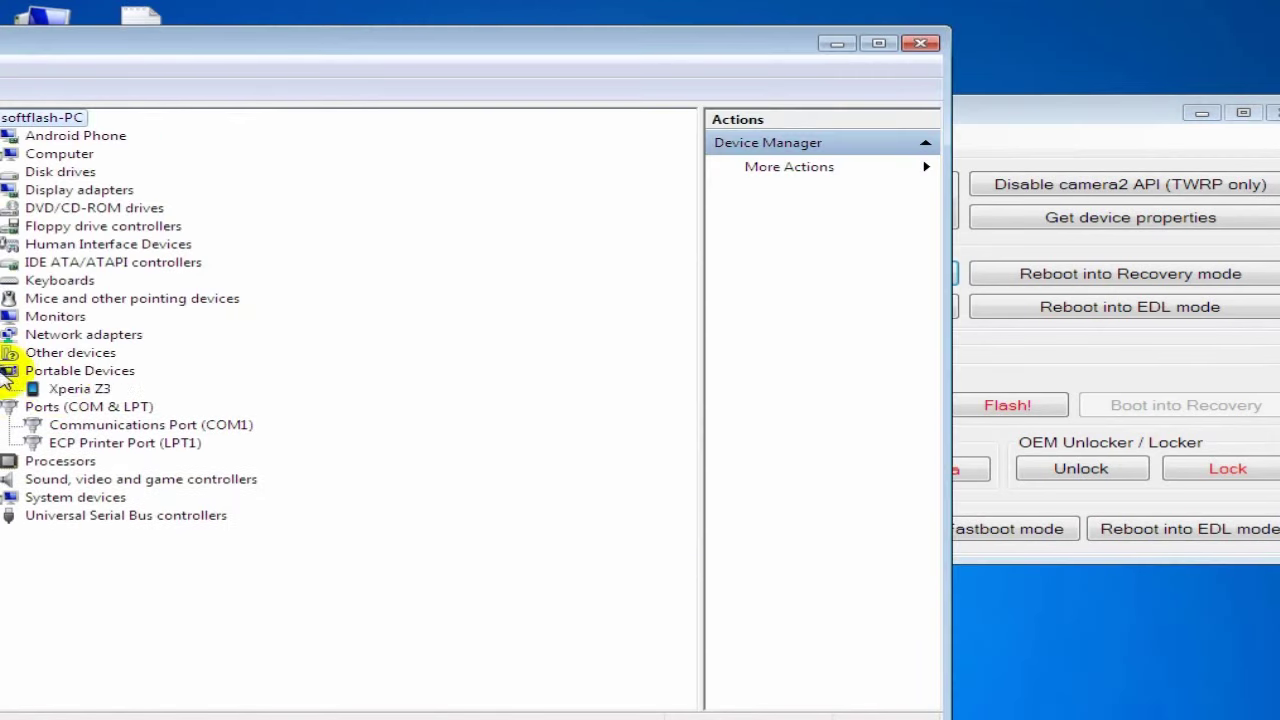
left_click(1003, 367)
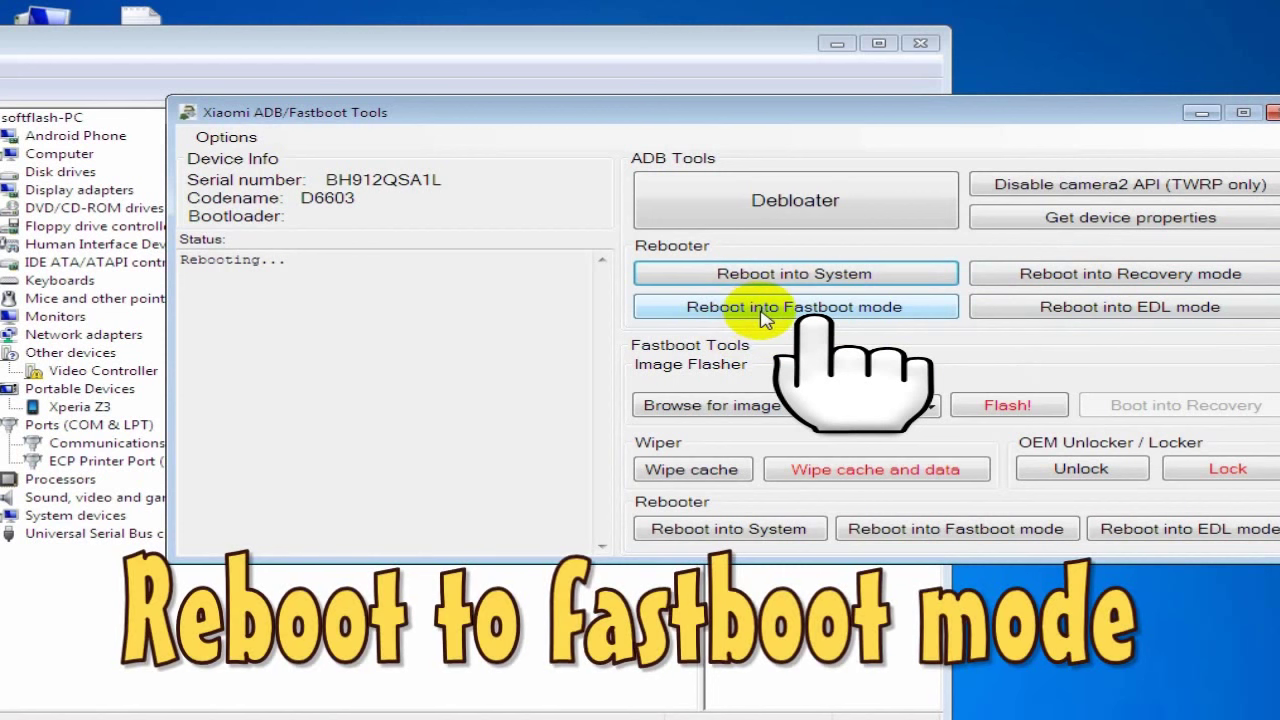
Collapse the reopened Other devices category in Device Manager and reboot the phone into EDL mode with the ADB rebooter.
left_click(1110, 310)
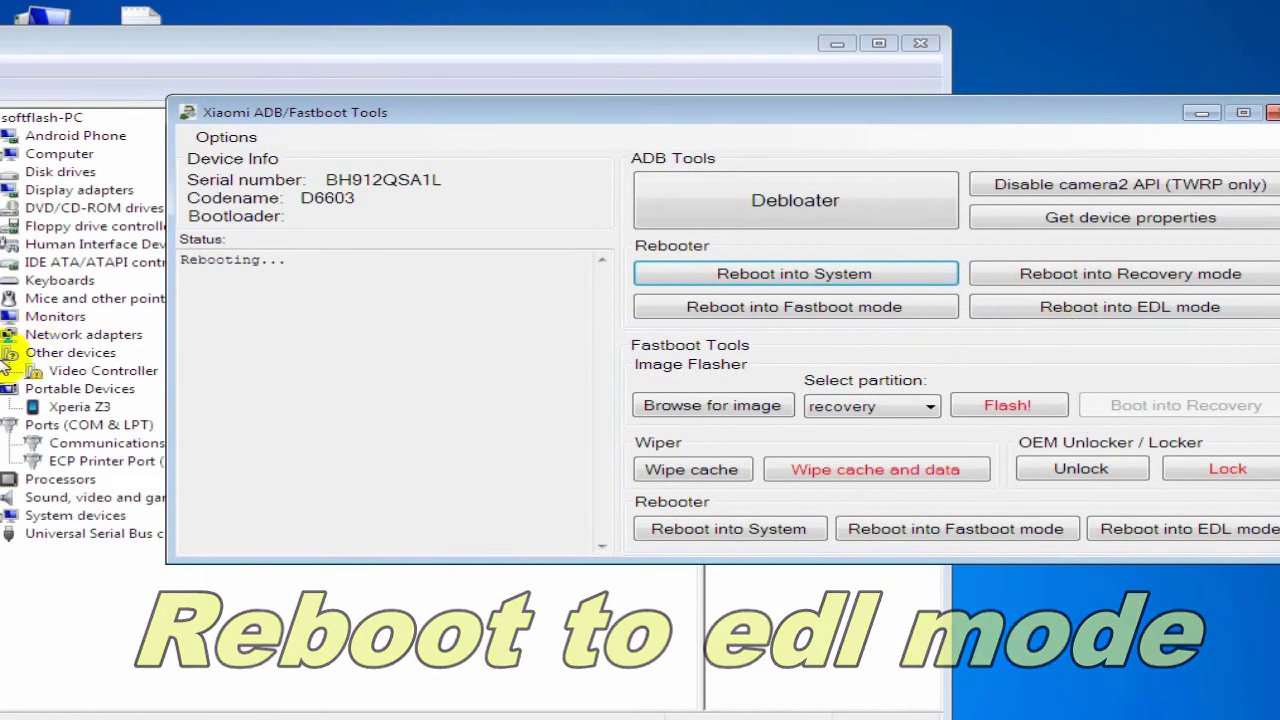
left_click(10, 360)
left_click(1120, 370)
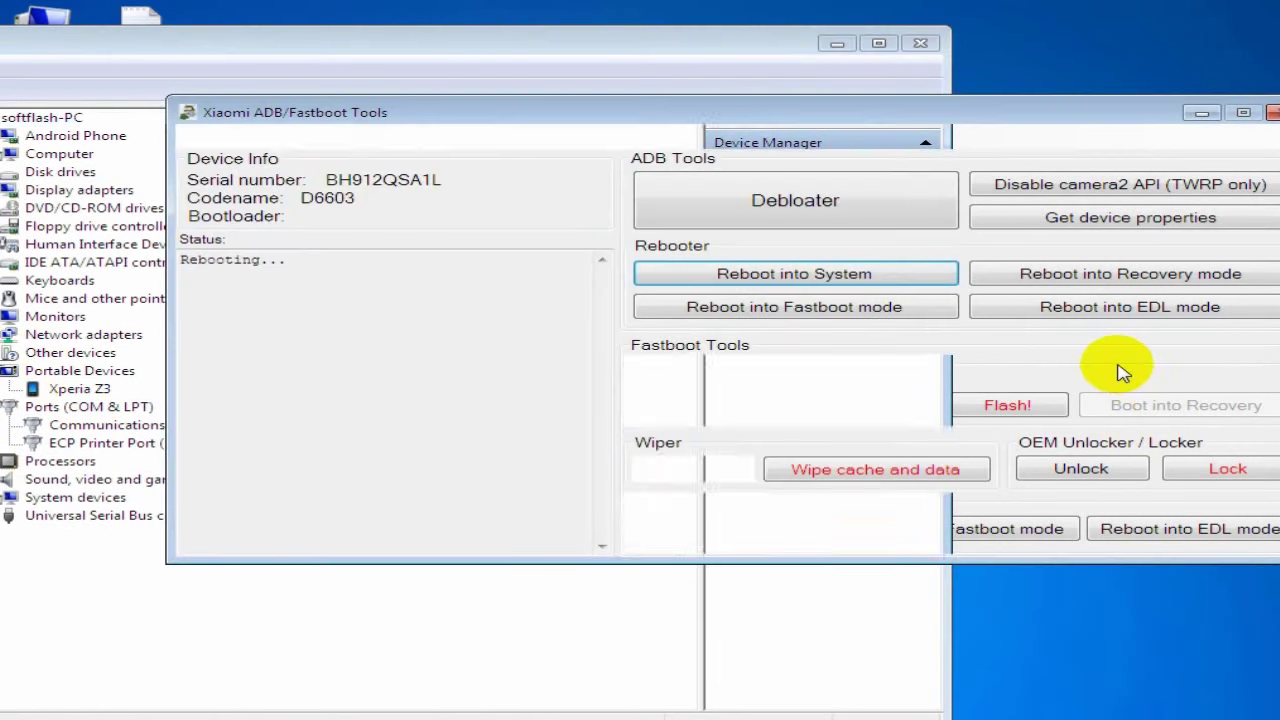
left_click(1100, 314)
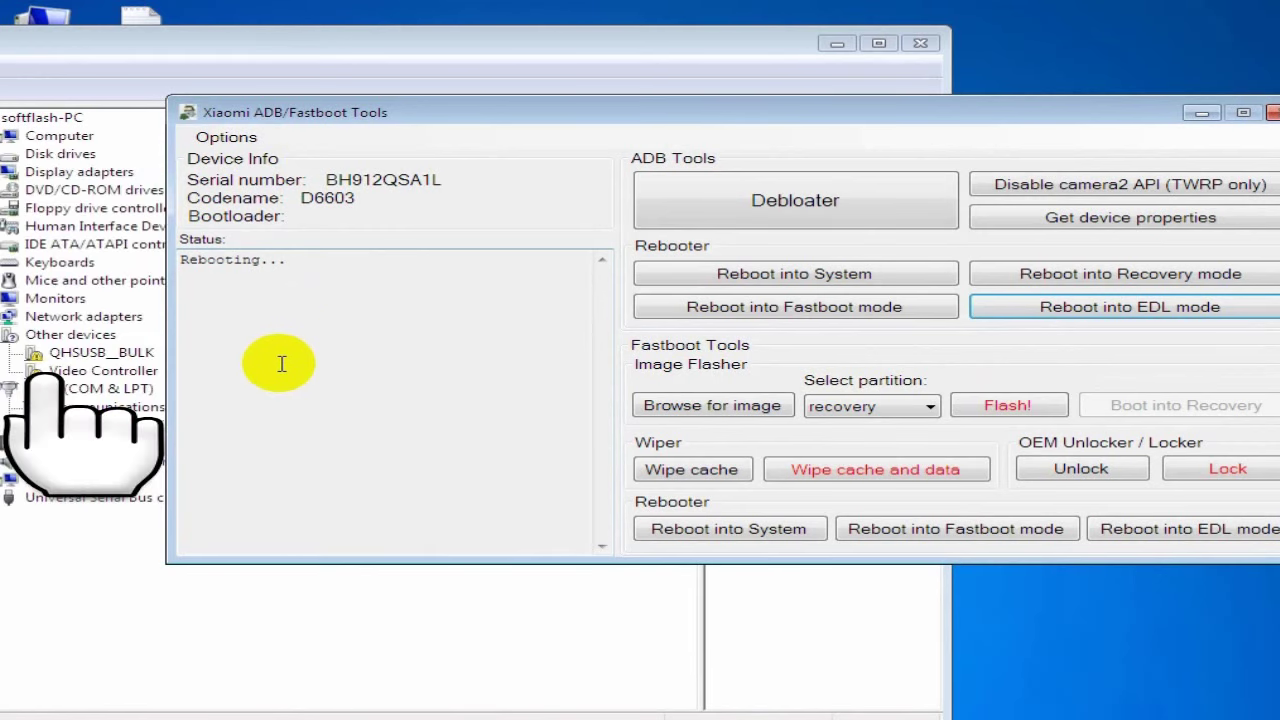
Examine the QHSUSB__BULK entry under Other devices in Device Manager, and expand Portable Devices to check the phone's connection.
left_click(105, 353)
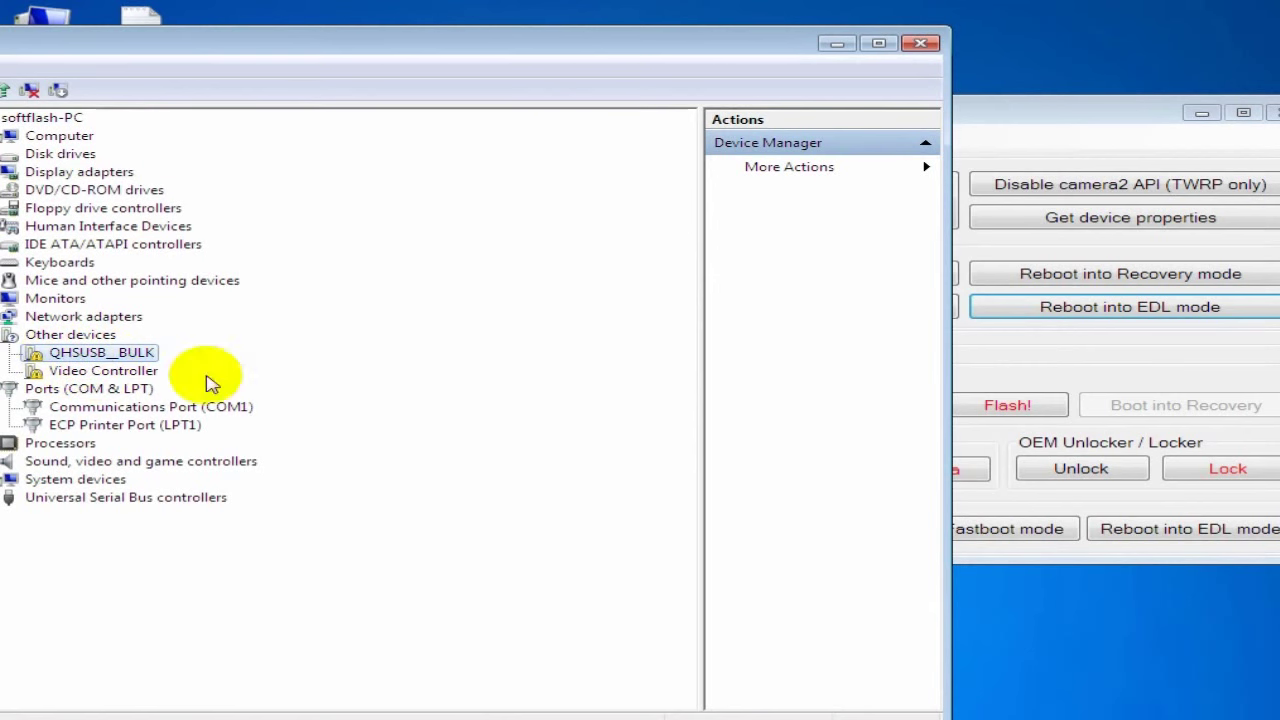
left_click(978, 350)
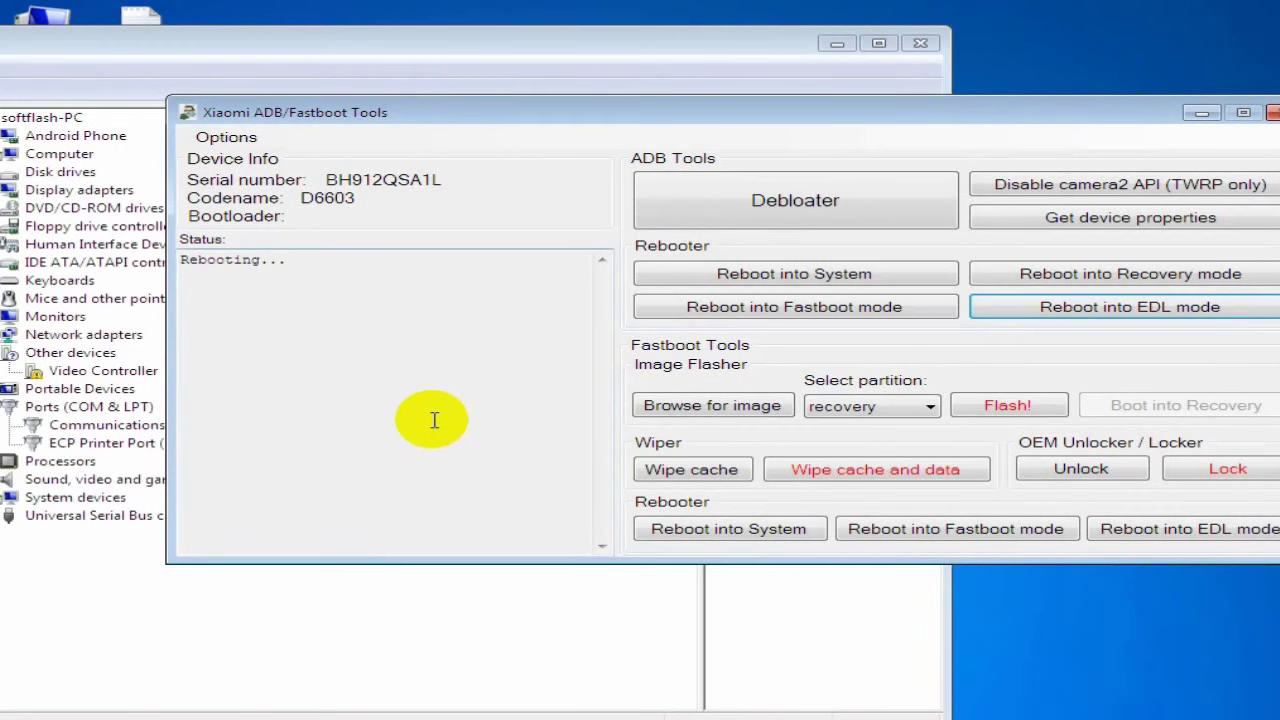
left_click(20, 390)
double_click(20, 392)
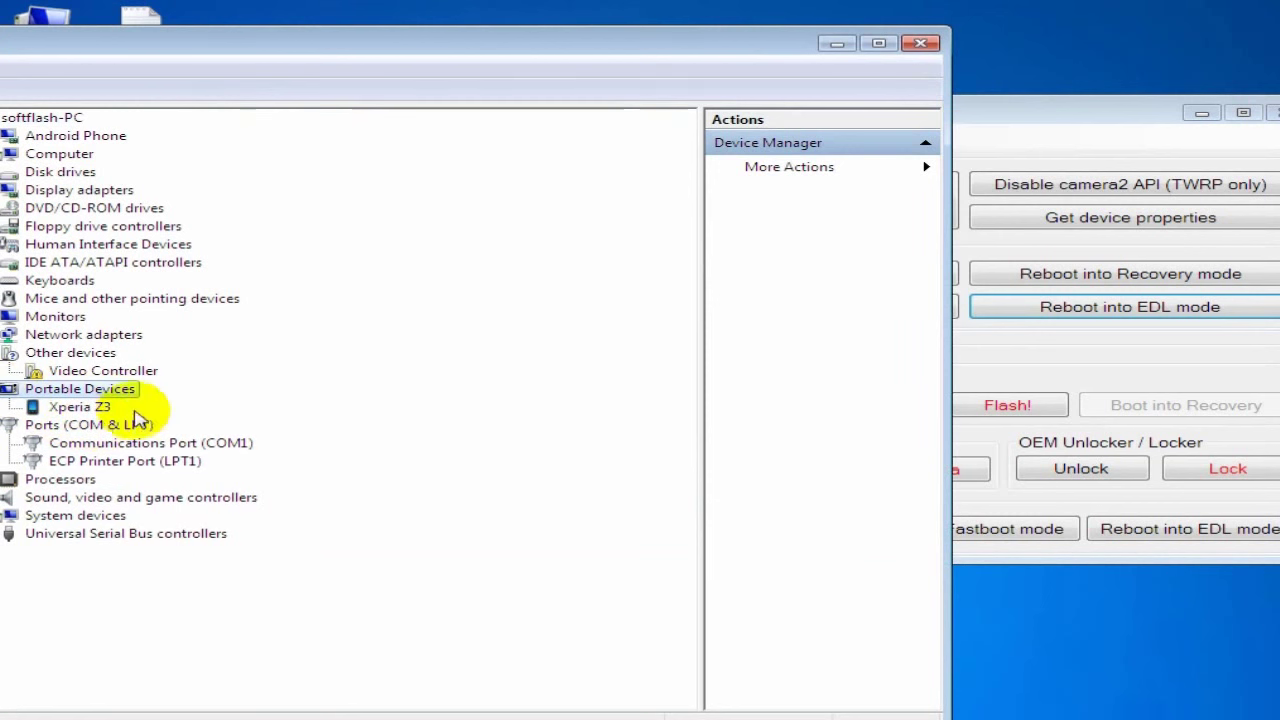
Close Computer Management and move the Xiaomi ADB/Fastboot Tools window so it is fully visible on the desktop.
left_click(920, 43)
left_click_drag(918, 118, 766, 138)
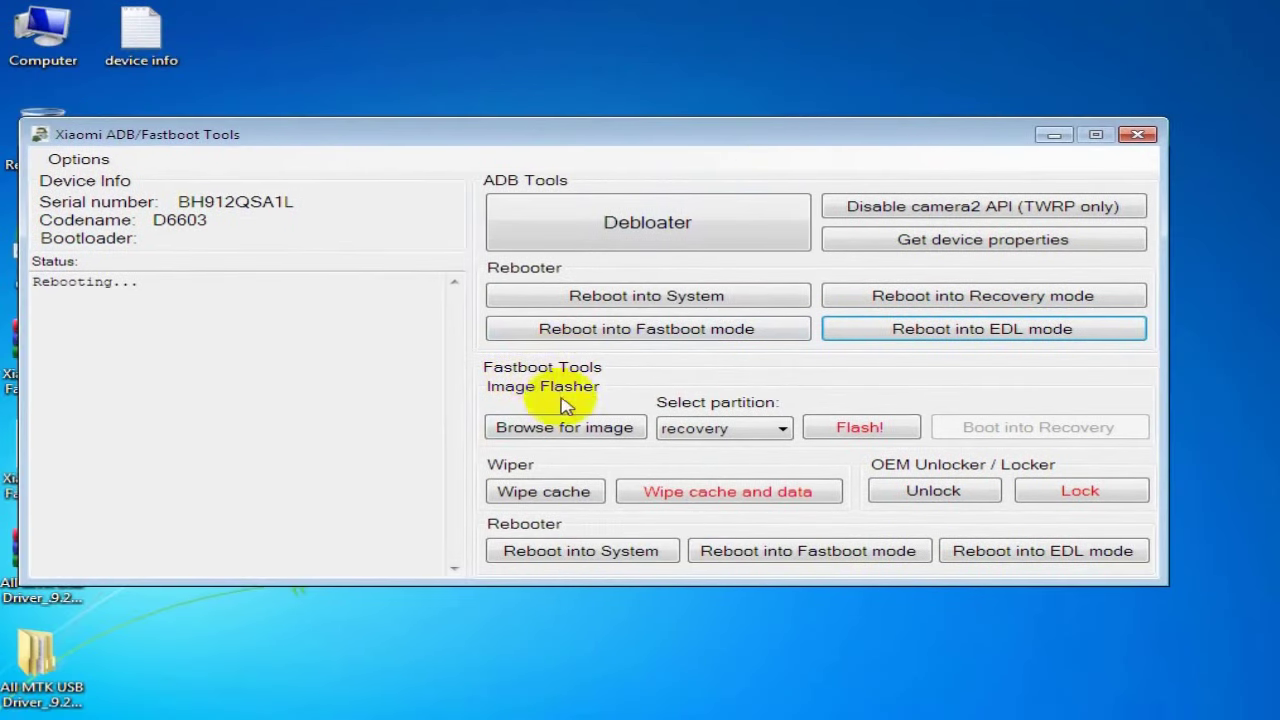
Open the Image Flasher's image file picker, cancel it without choosing a file, and set the target partition to persist.
left_click(588, 437)
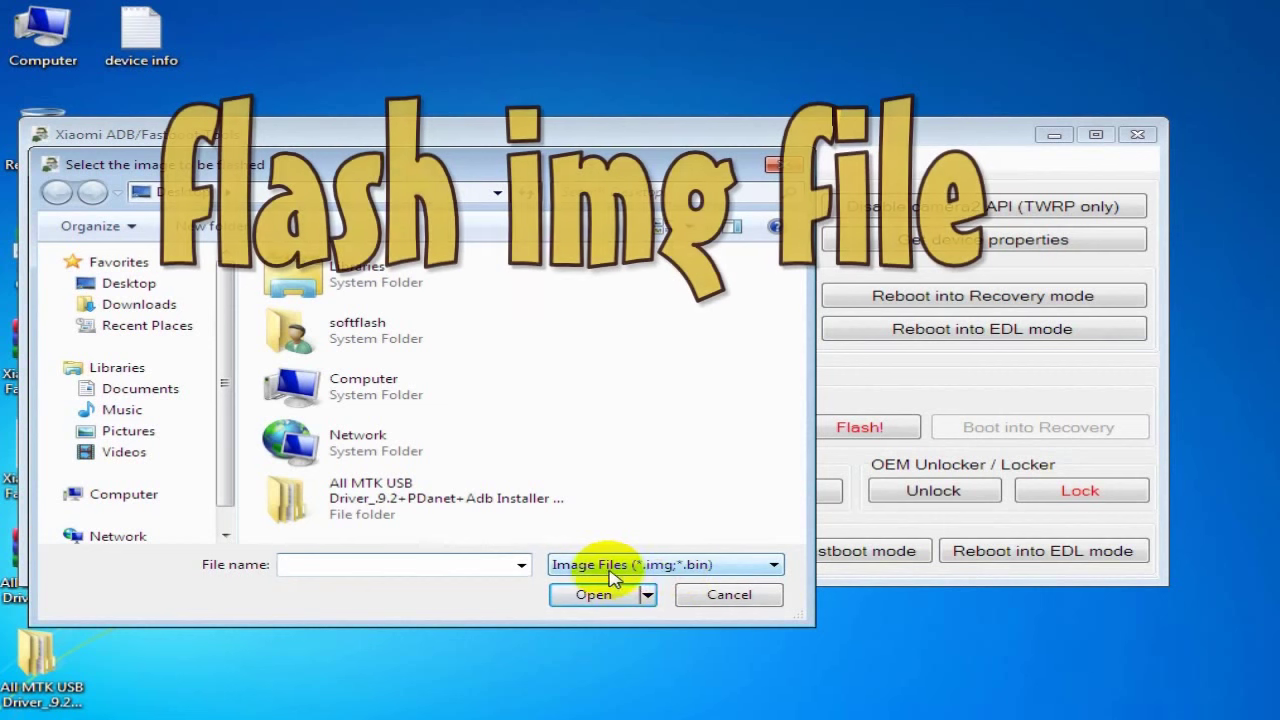
left_click(738, 610)
left_click(785, 429)
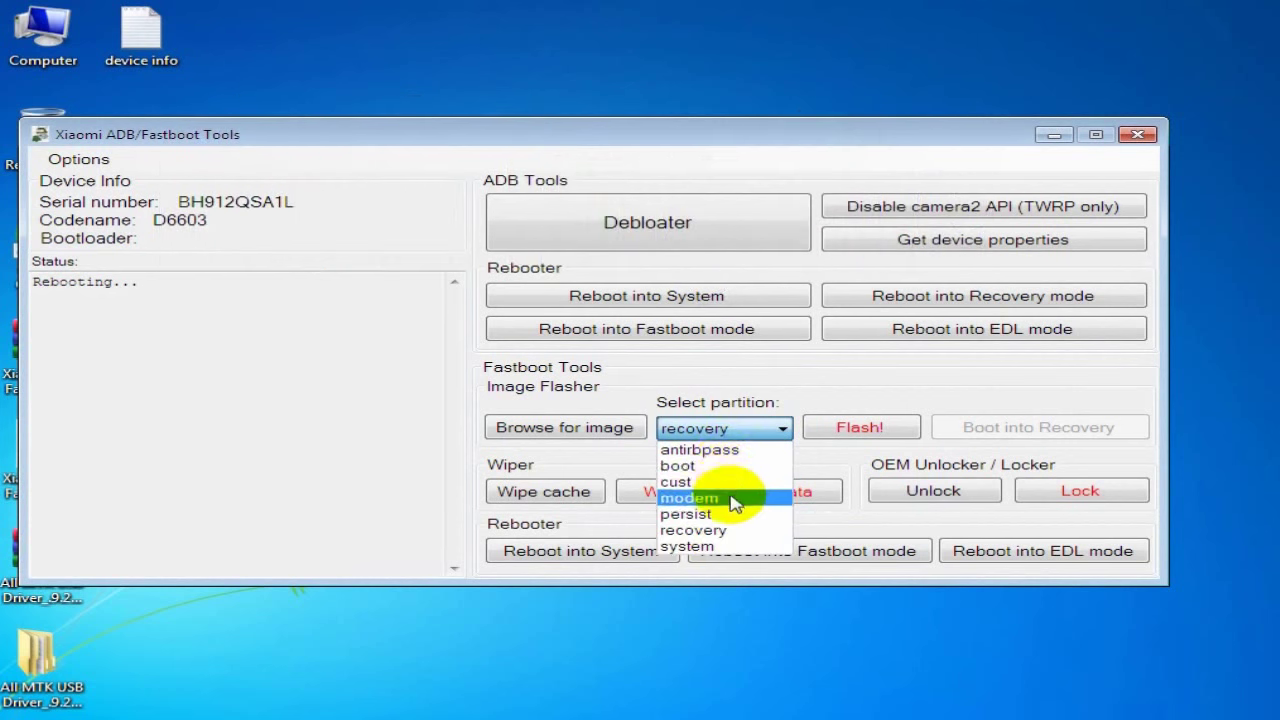
left_click(735, 514)
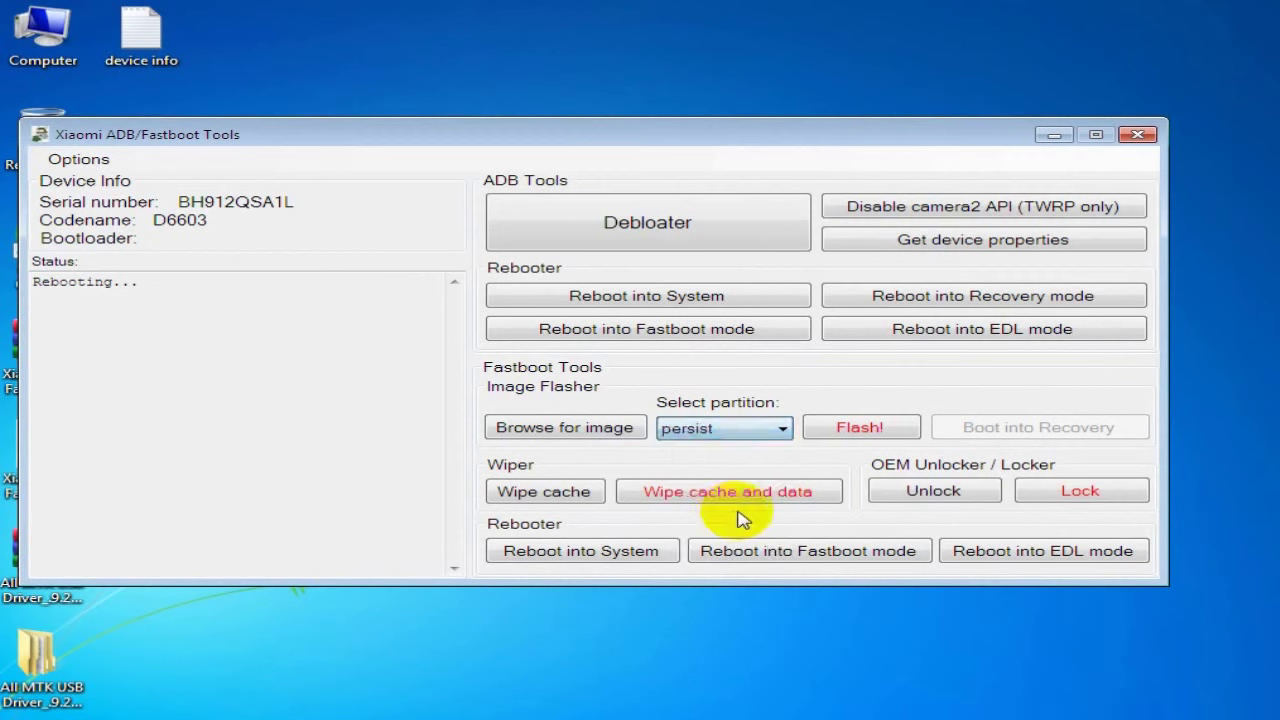